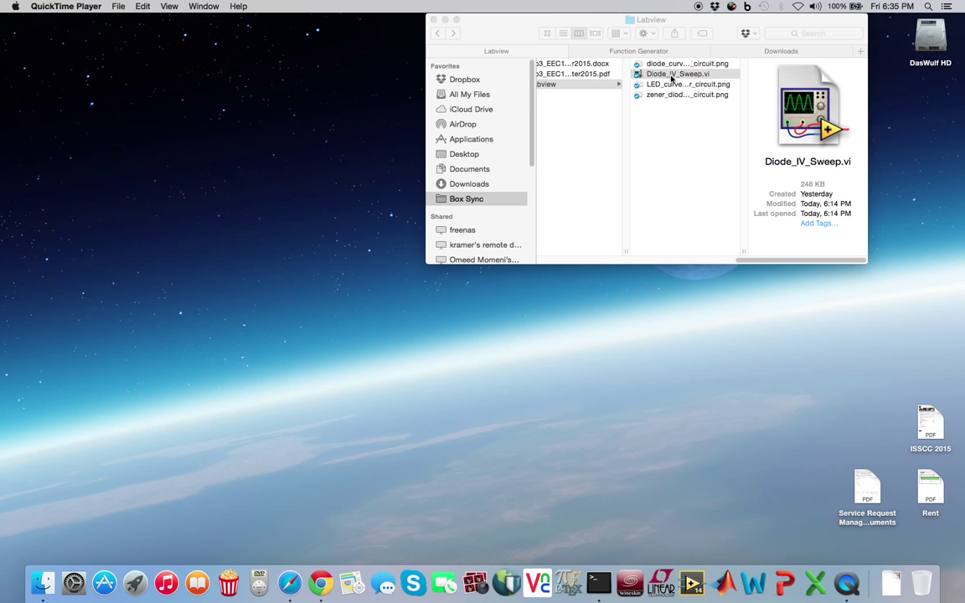
Open Diode_IV_Sweep.vi from the Finder column view in LabVIEW.
double_click(671, 76)
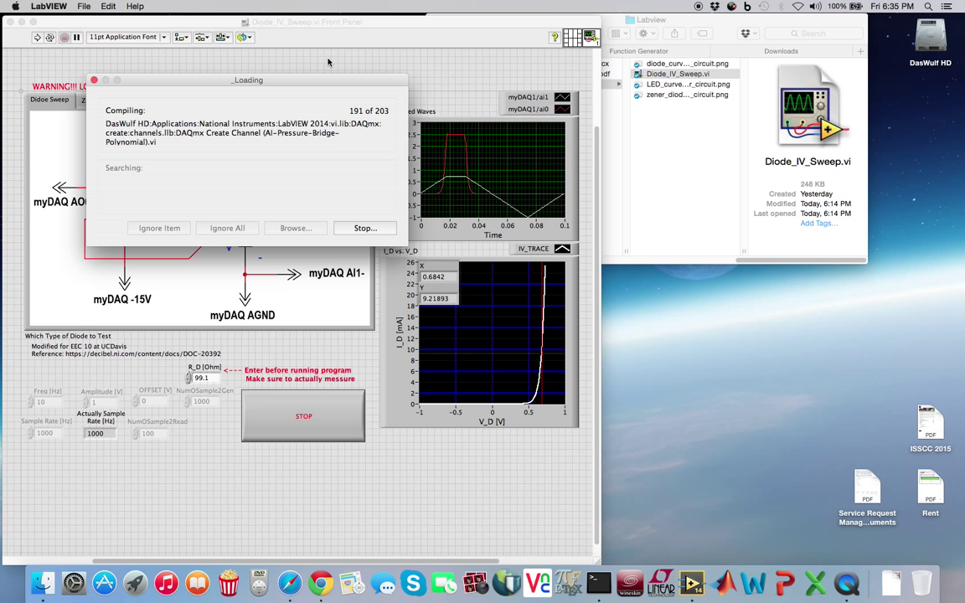
Once loading finishes, open the Window menu to show the block diagram.
drag(302, 26, 299, 18)
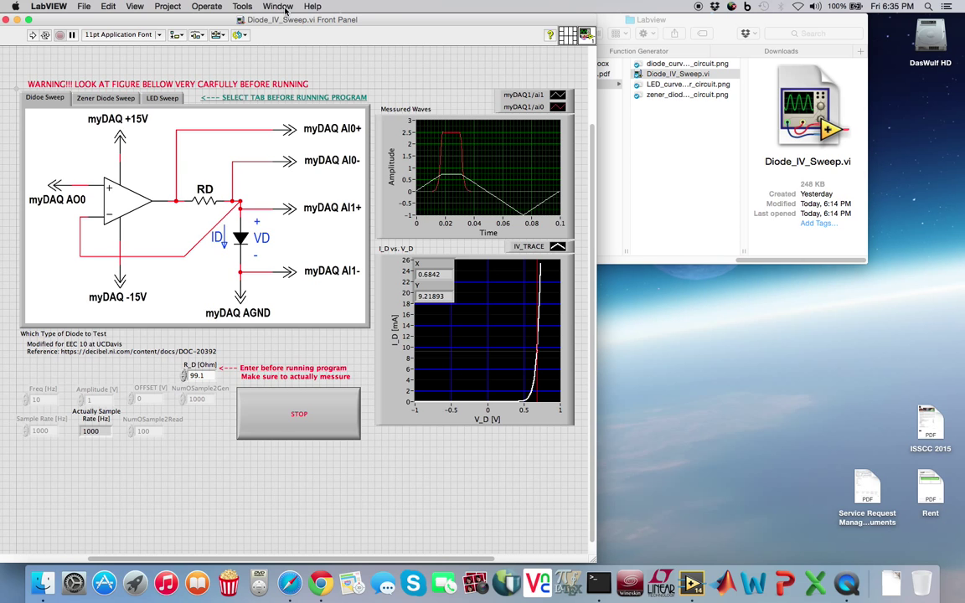
click(277, 7)
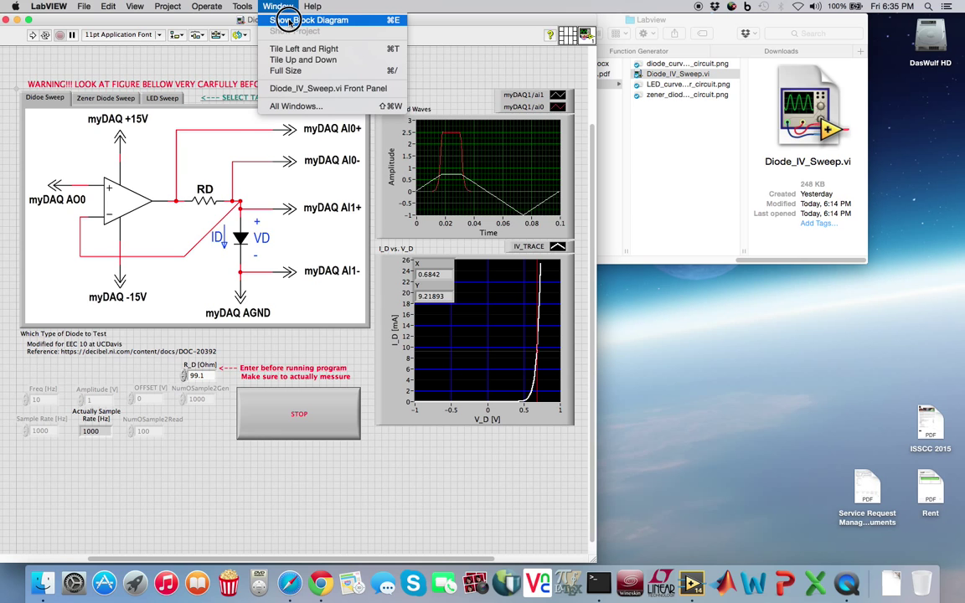
Show the block diagram beside the front panel and select its author comment.
click(288, 21)
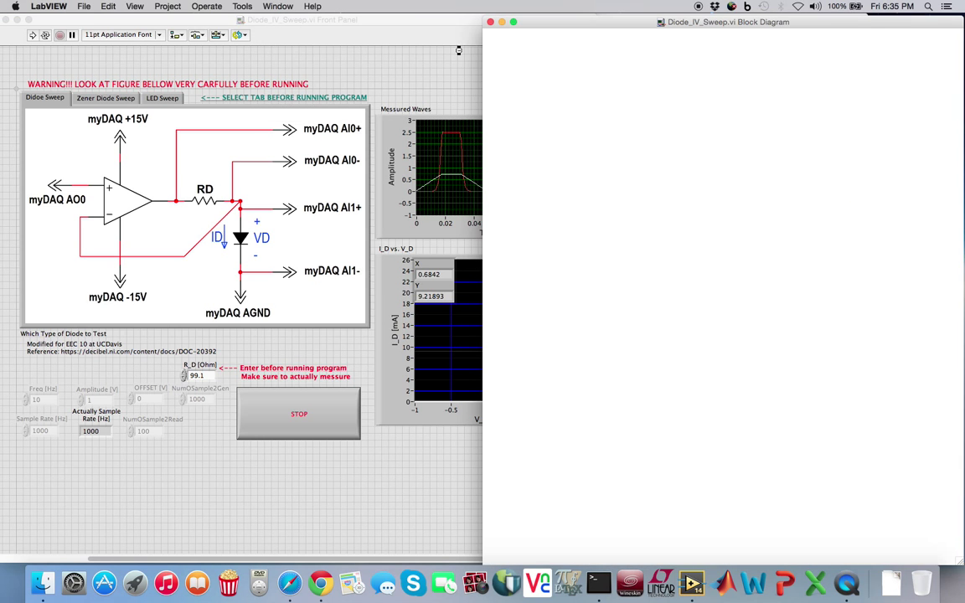
drag(564, 24, 562, 21)
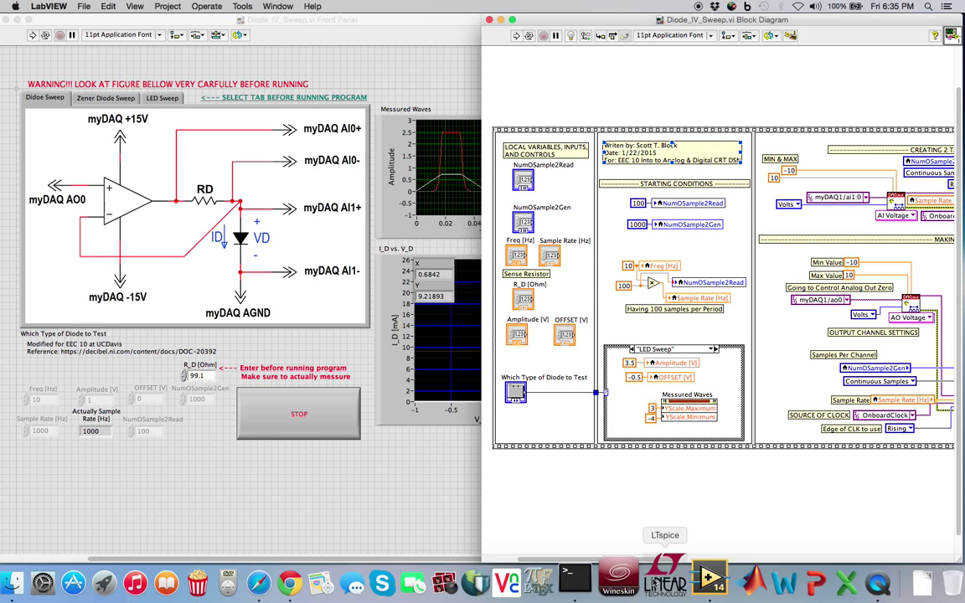
click(670, 152)
On the front panel, select the circuit tab control, Messured Waves graph, circuit picture and R_D field.
click(263, 20)
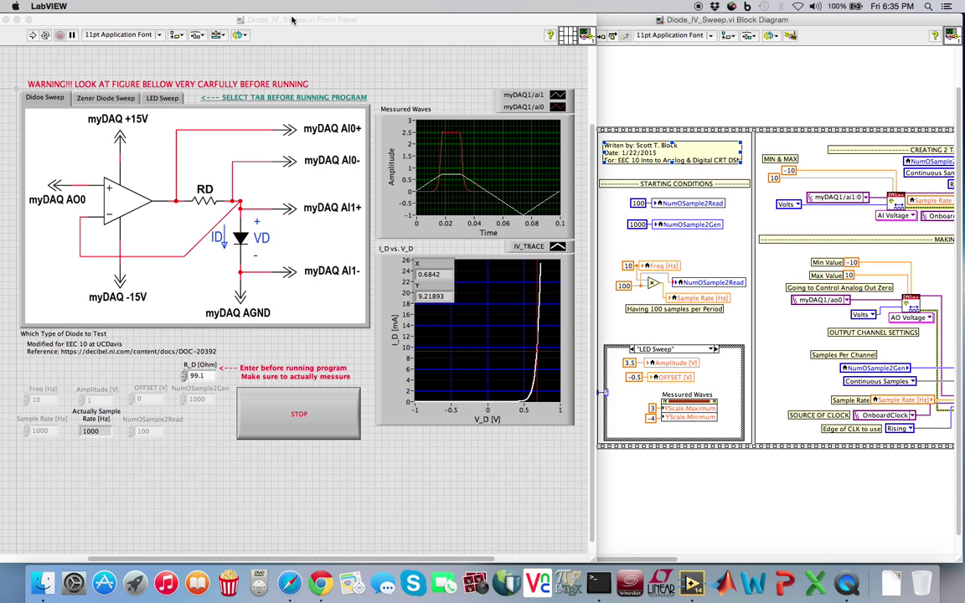
click(334, 100)
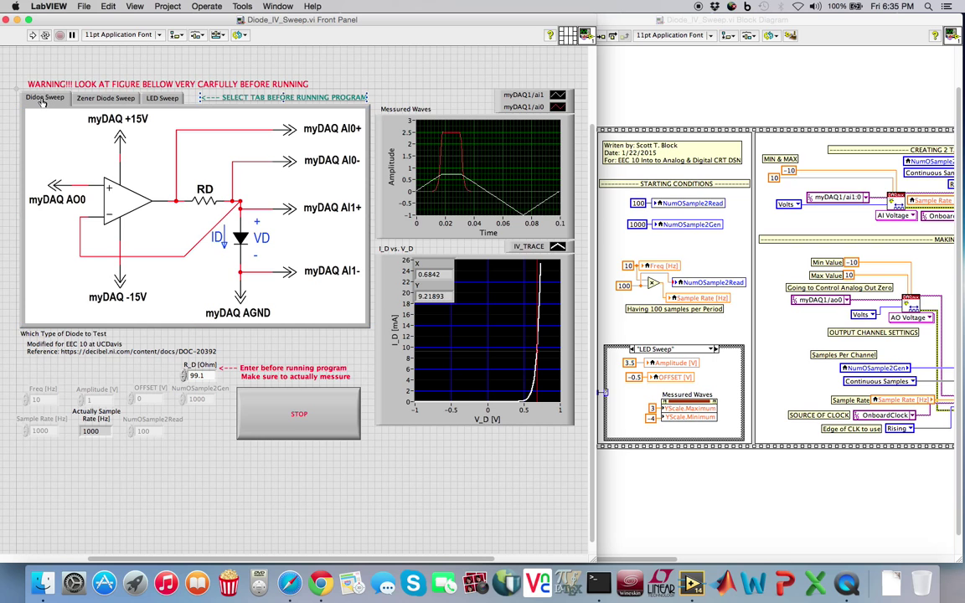
click(444, 238)
click(108, 148)
click(178, 348)
click(248, 240)
click(100, 97)
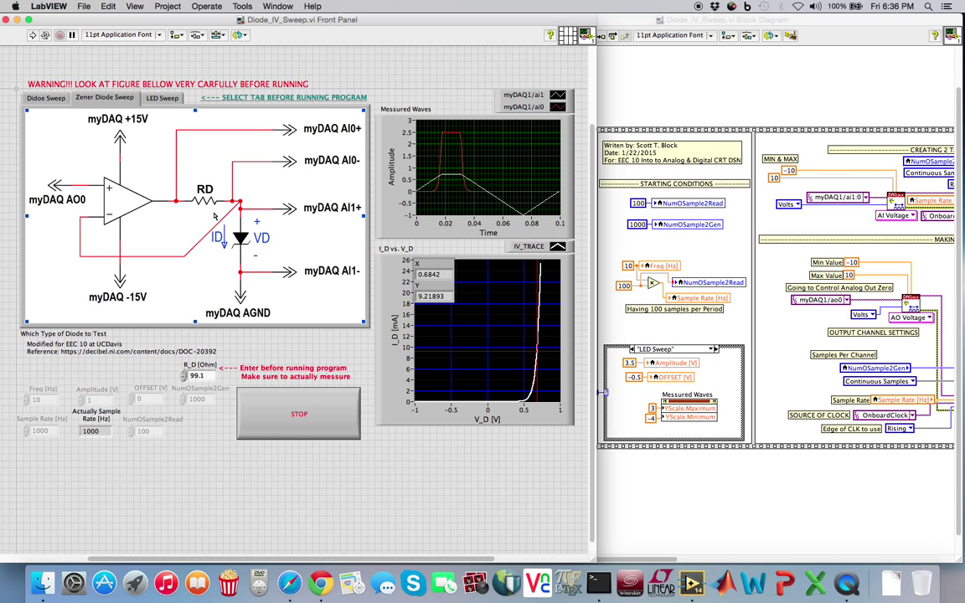
click(158, 104)
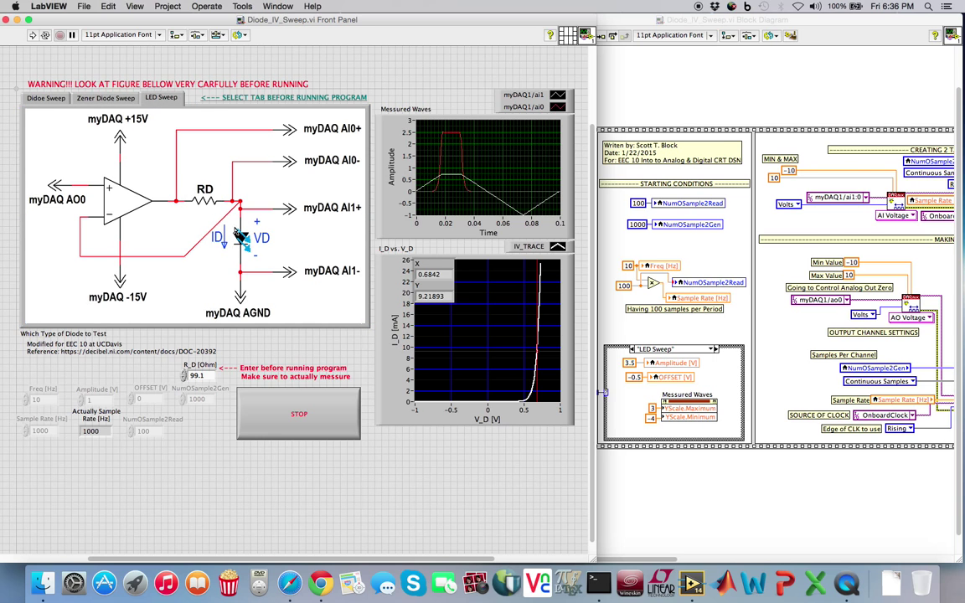
click(124, 100)
click(48, 98)
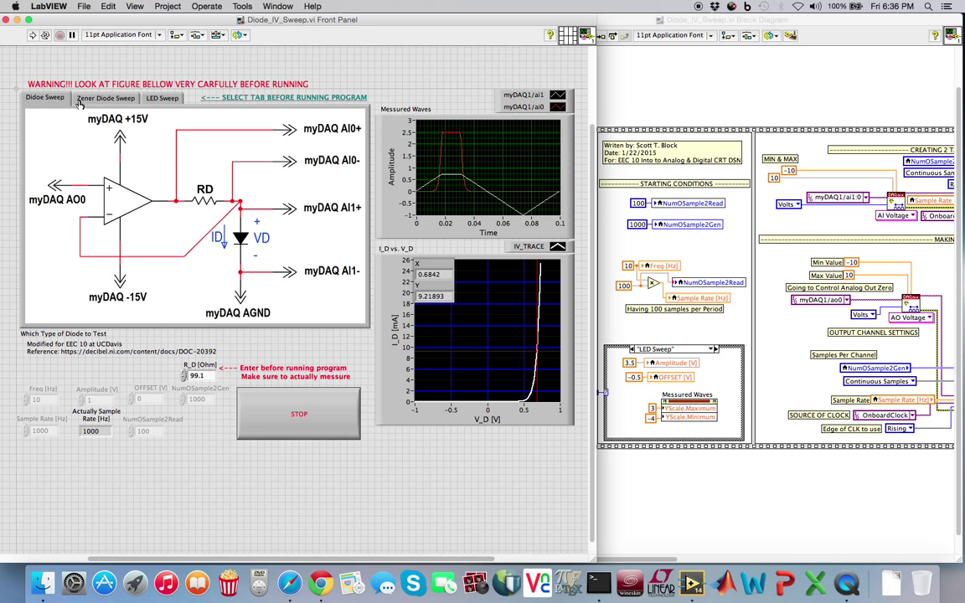
click(121, 101)
click(161, 98)
click(118, 98)
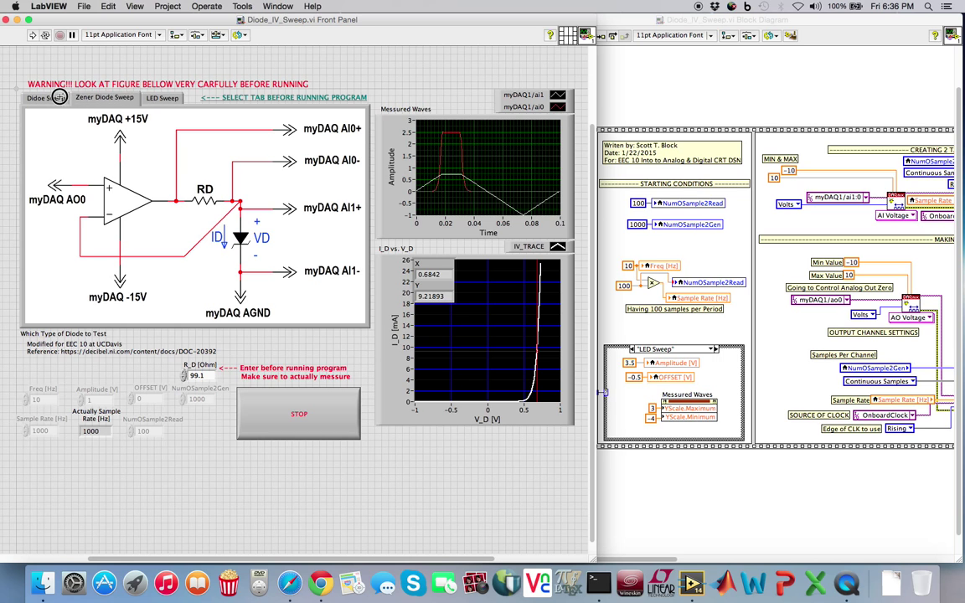
click(49, 98)
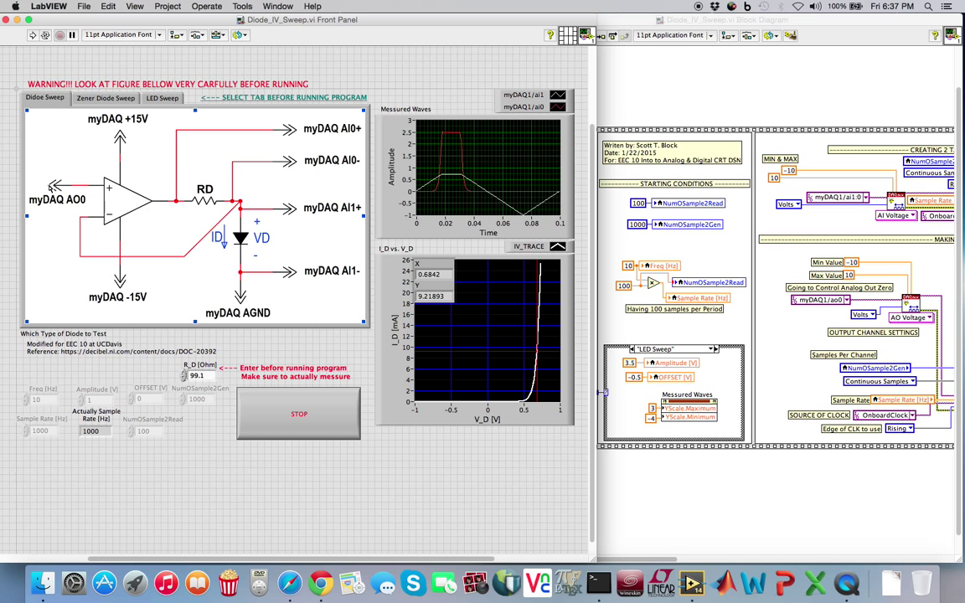
click(424, 197)
click(64, 193)
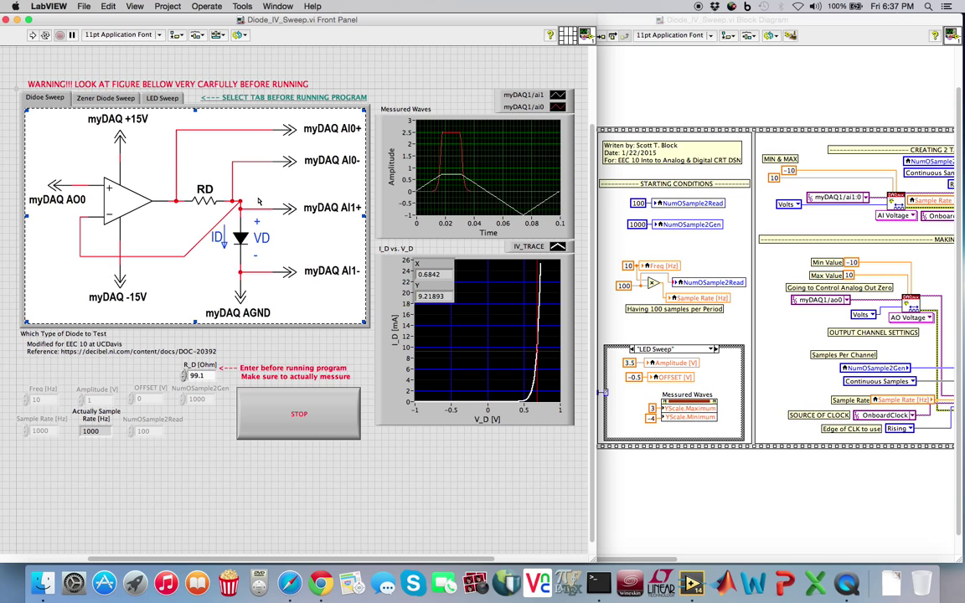
click(221, 83)
click(246, 220)
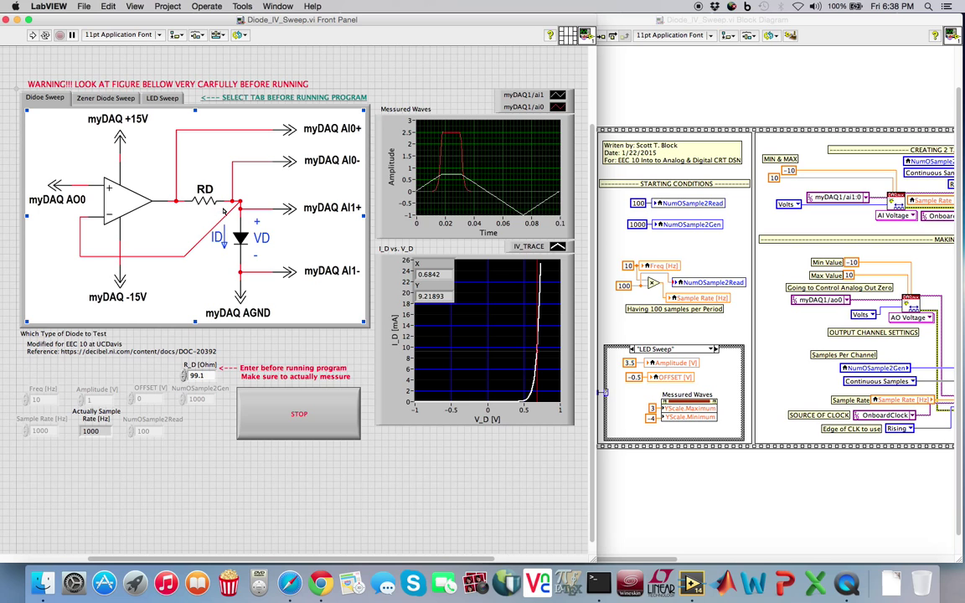
click(544, 309)
click(78, 110)
click(118, 167)
click(331, 97)
click(609, 22)
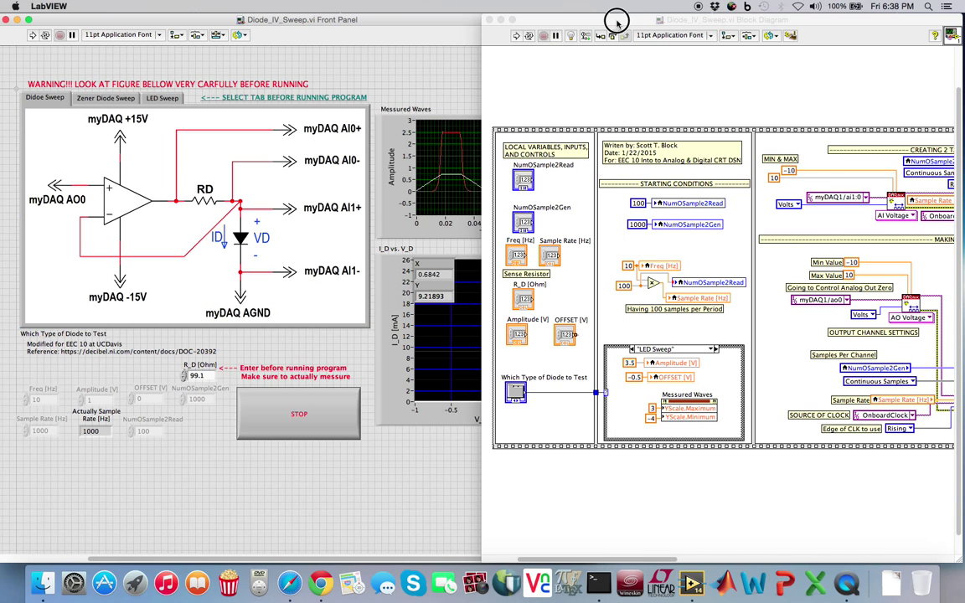
drag(598, 559, 597, 560)
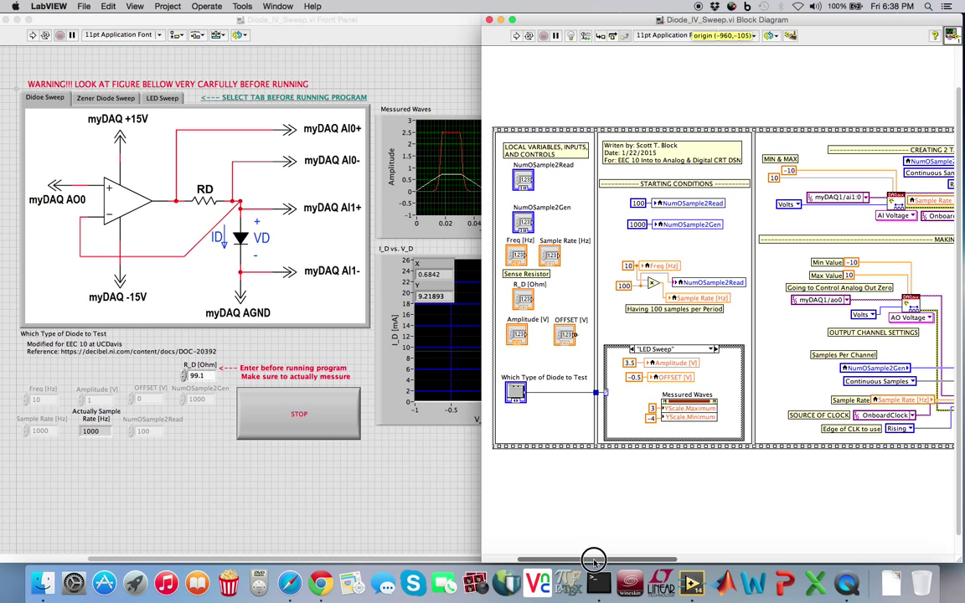
click(579, 442)
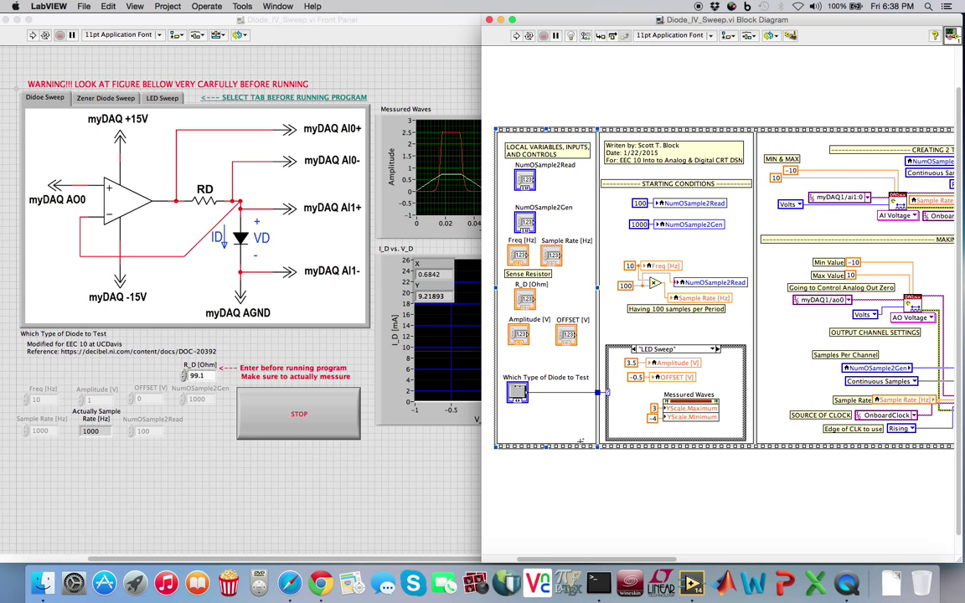
click(626, 560)
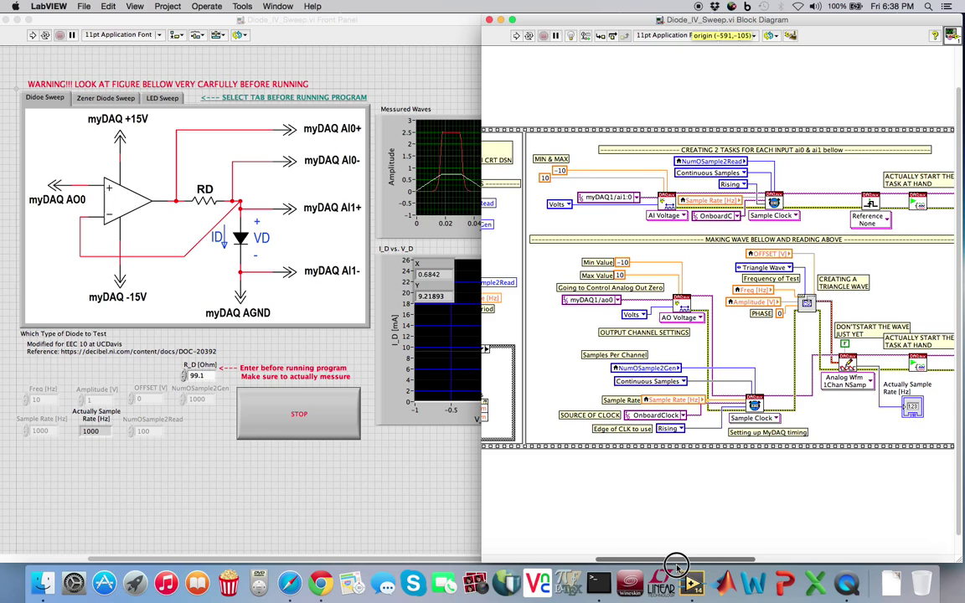
mouse_move(677, 565)
mouse_down()
mouse_move(802, 564)
mouse_move(840, 549)
mouse_move(592, 543)
mouse_up()
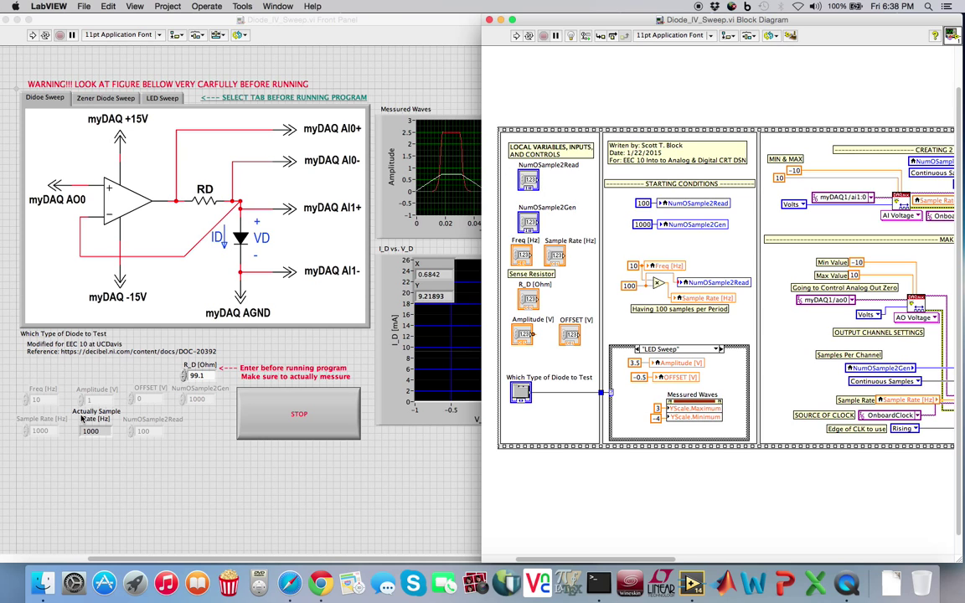
click(615, 443)
click(685, 214)
click(660, 129)
click(523, 401)
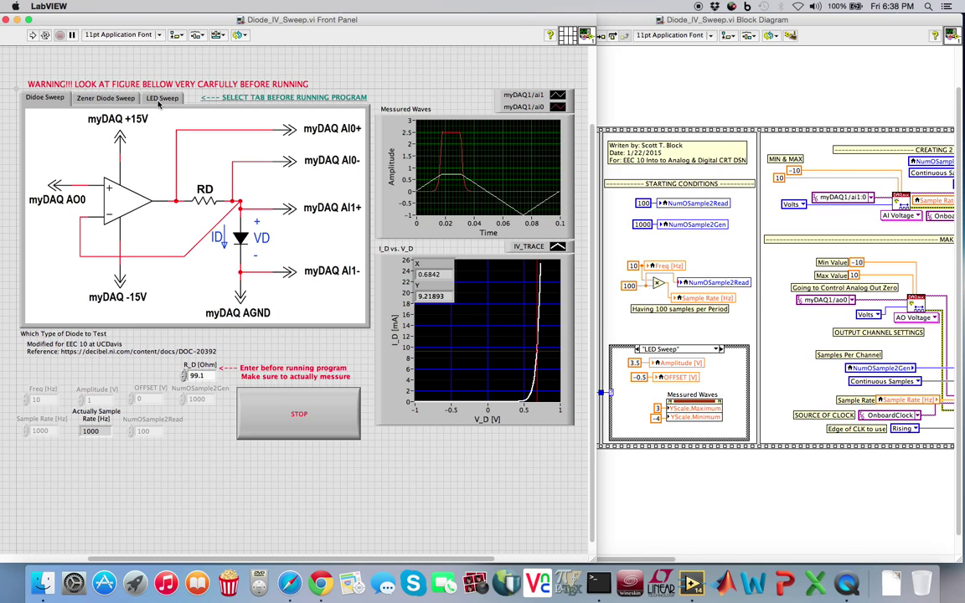
On the block diagram, step through the Zener Diode Sweep, LED Sweep and Didoe Sweep cases.
click(125, 97)
click(601, 442)
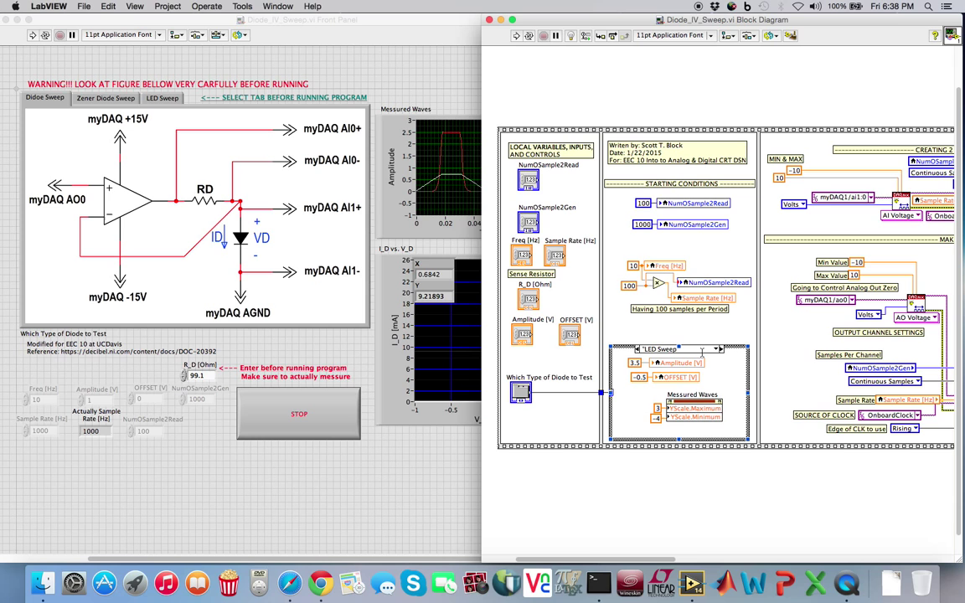
click(718, 348)
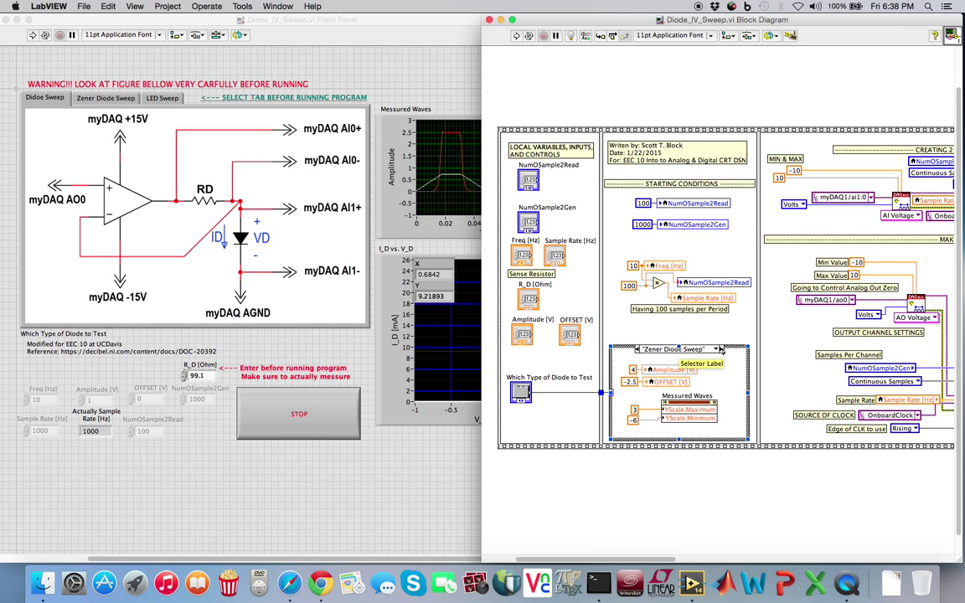
click(721, 349)
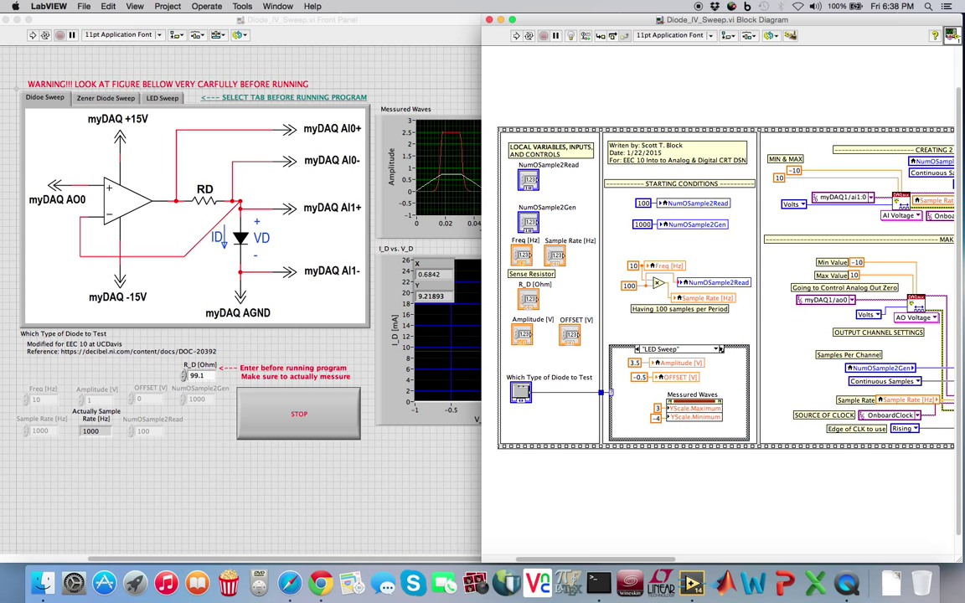
click(718, 349)
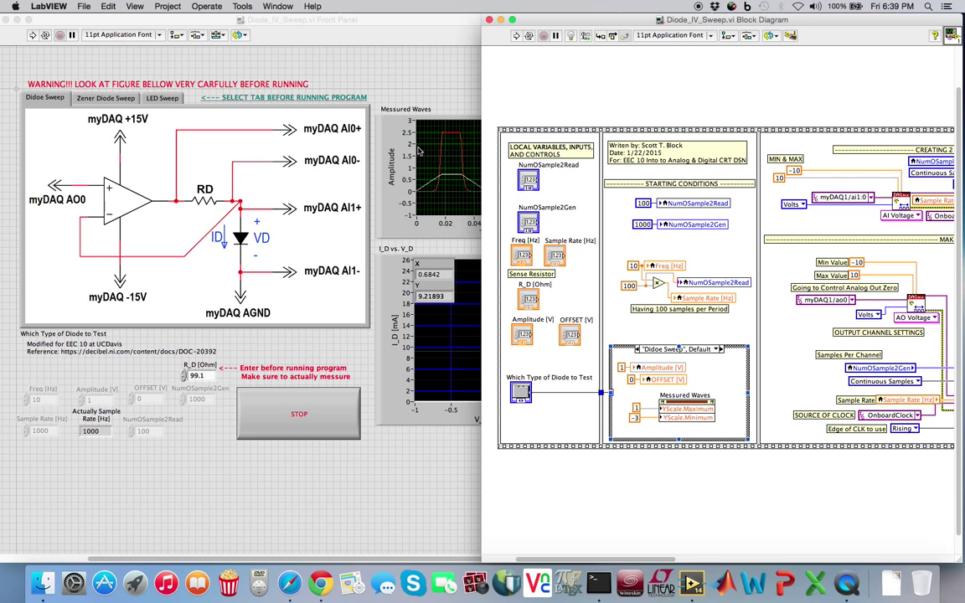
Rearrange the windows to show local variables, then review the Zener and LED Sweep case constants.
click(378, 22)
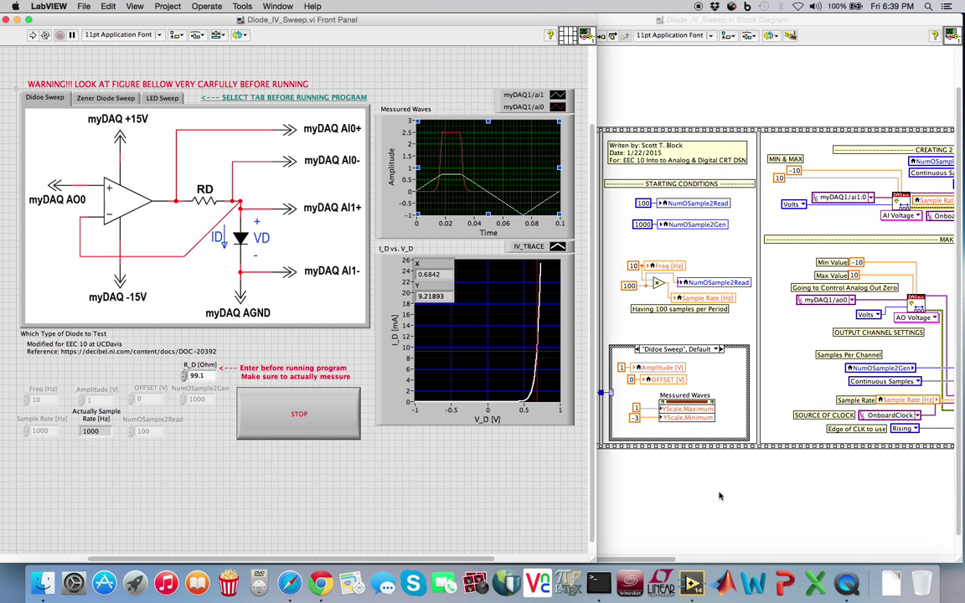
drag(595, 293, 481, 293)
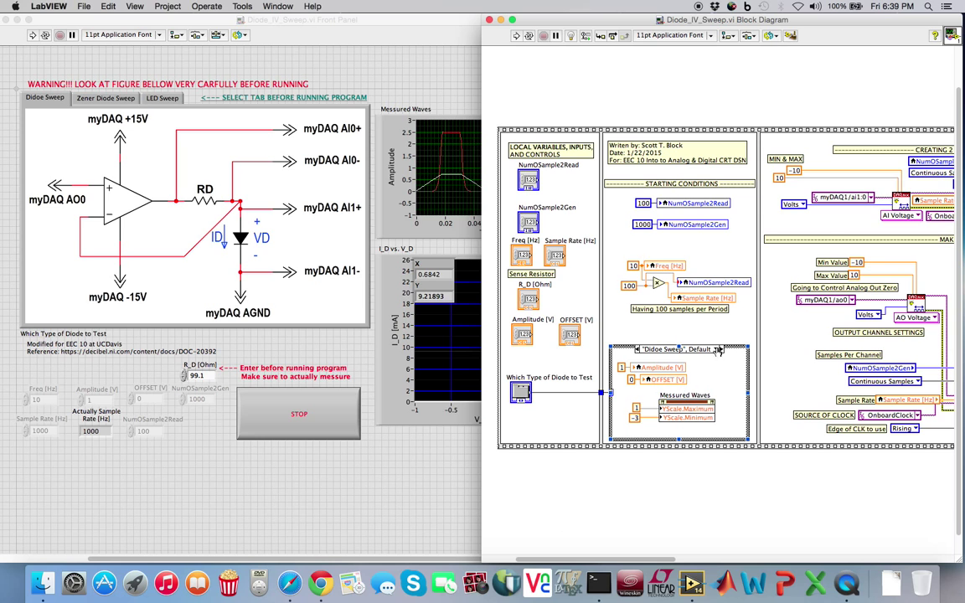
click(719, 349)
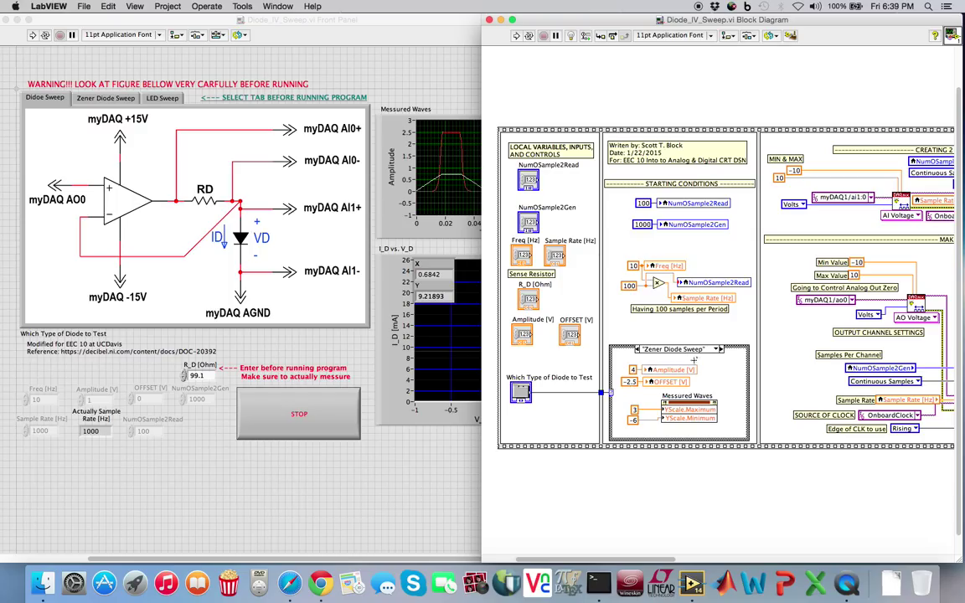
click(717, 349)
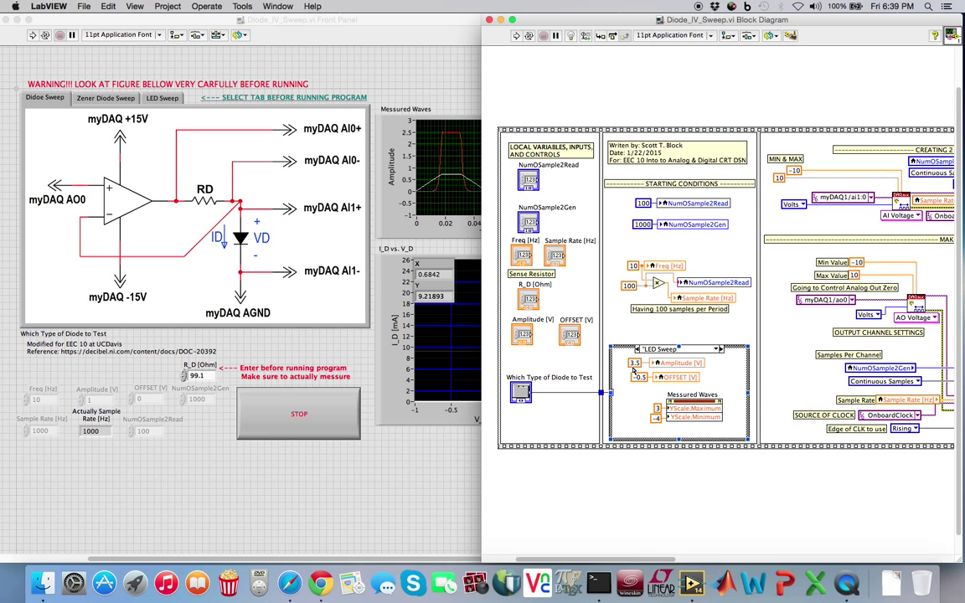
click(656, 478)
click(662, 440)
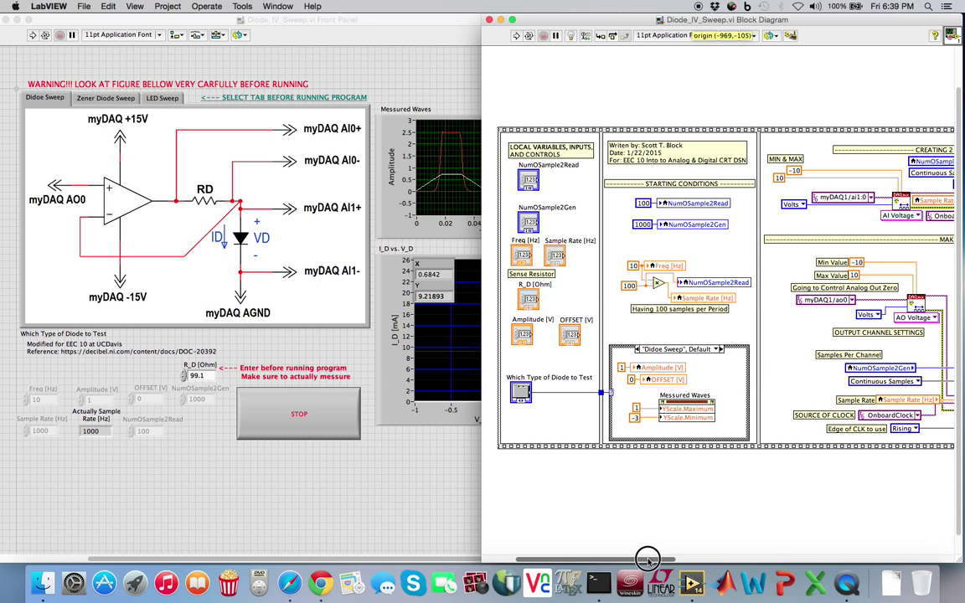
drag(649, 567, 741, 568)
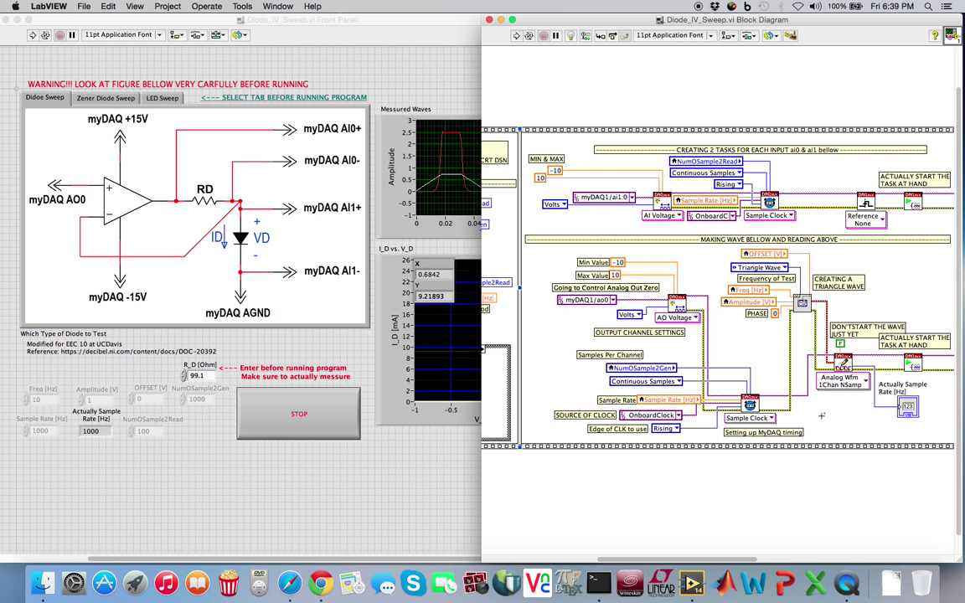
click(863, 326)
click(837, 296)
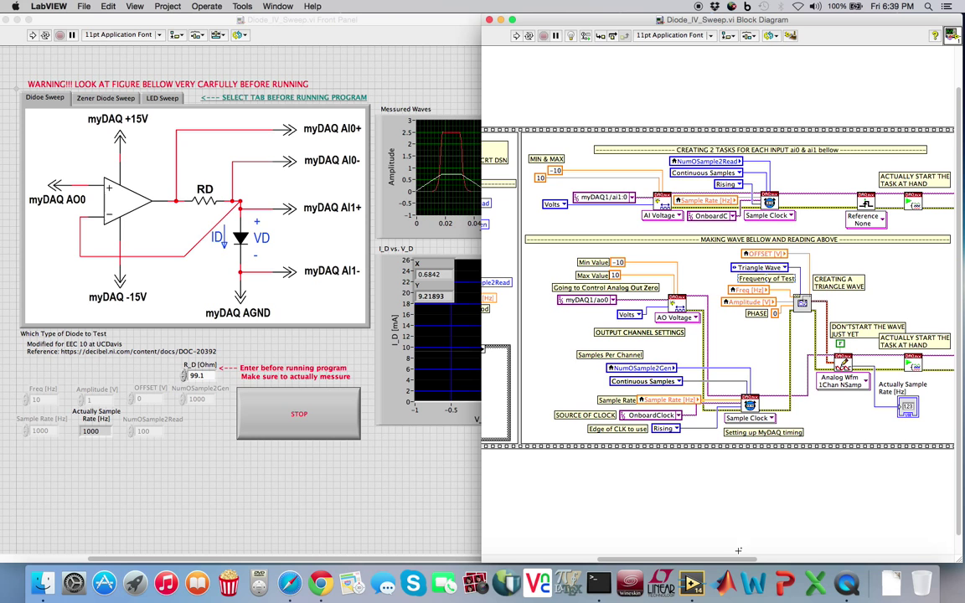
drag(732, 559, 758, 568)
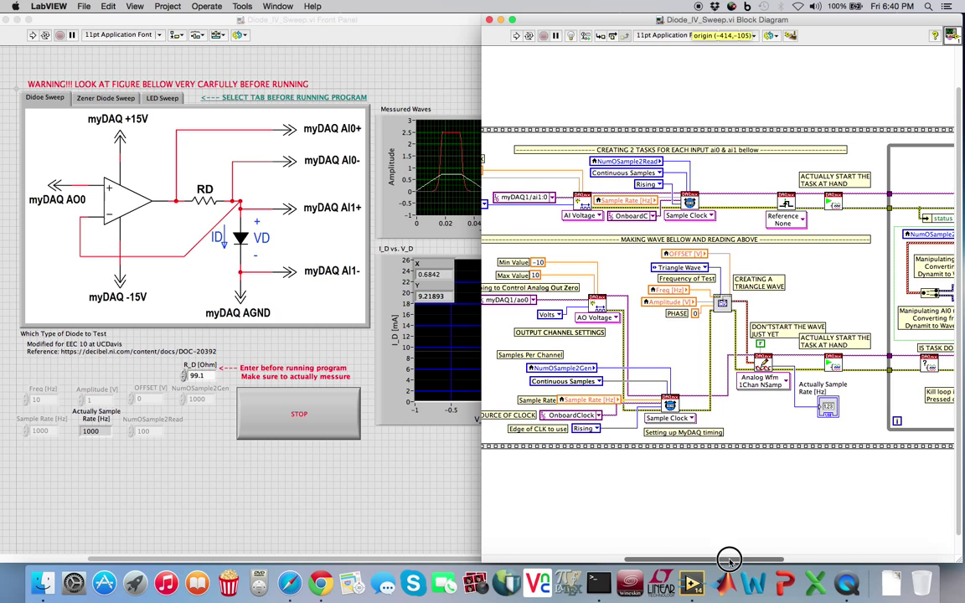
drag(728, 559, 803, 576)
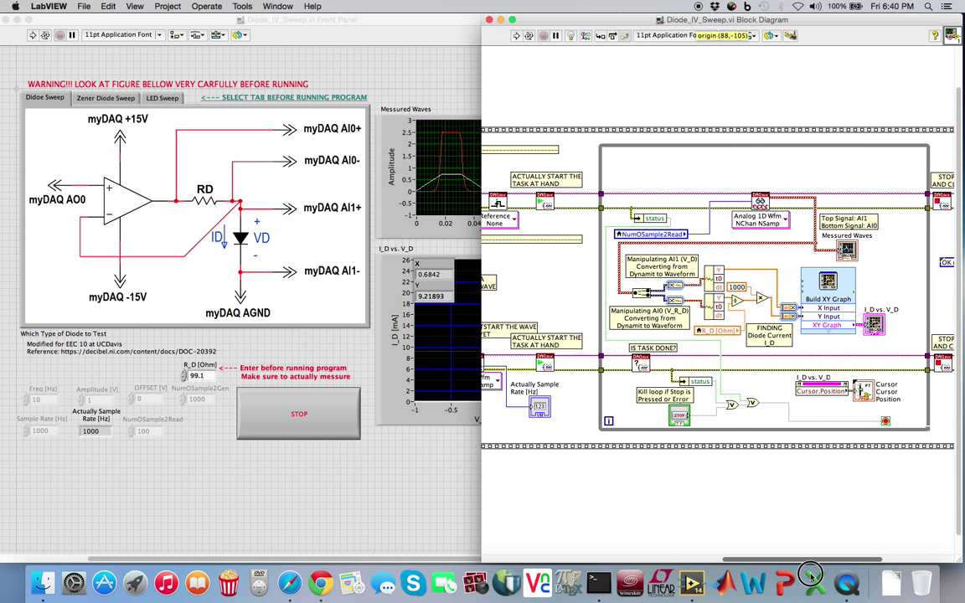
click(706, 323)
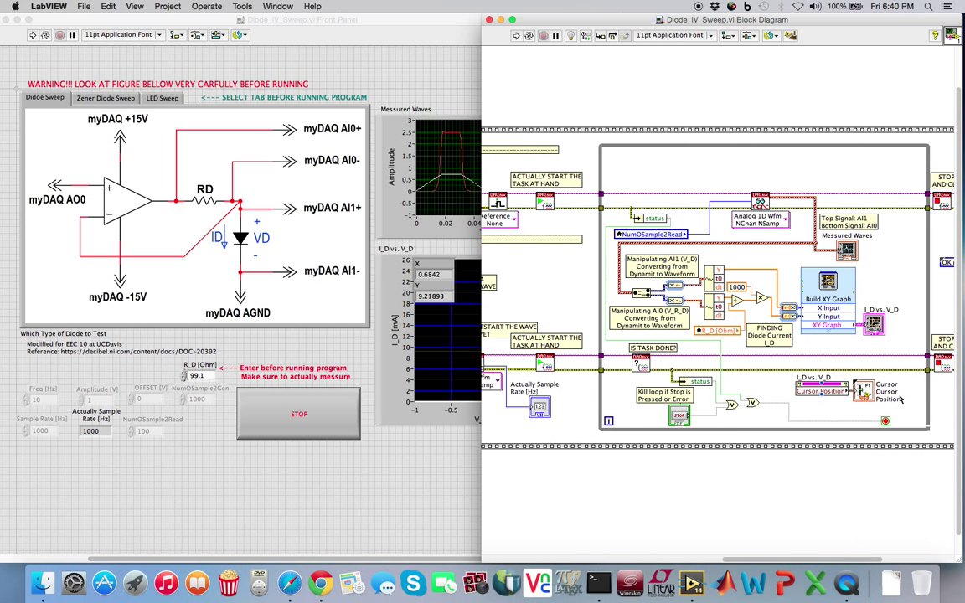
drag(845, 559, 737, 569)
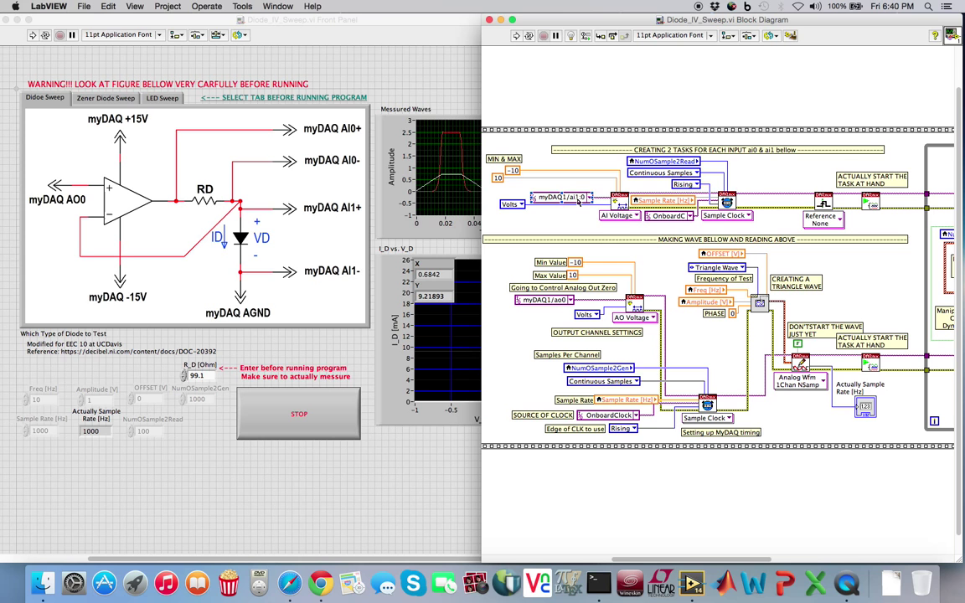
drag(523, 178, 618, 203)
click(661, 215)
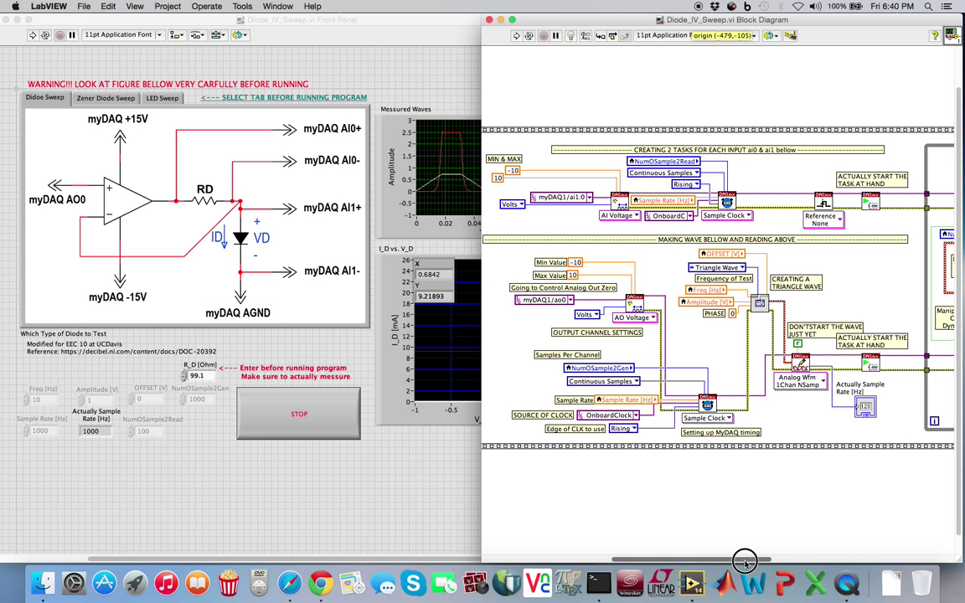
mouse_move(743, 559)
mouse_down()
mouse_move(765, 561)
mouse_move(756, 561)
mouse_up()
click(704, 180)
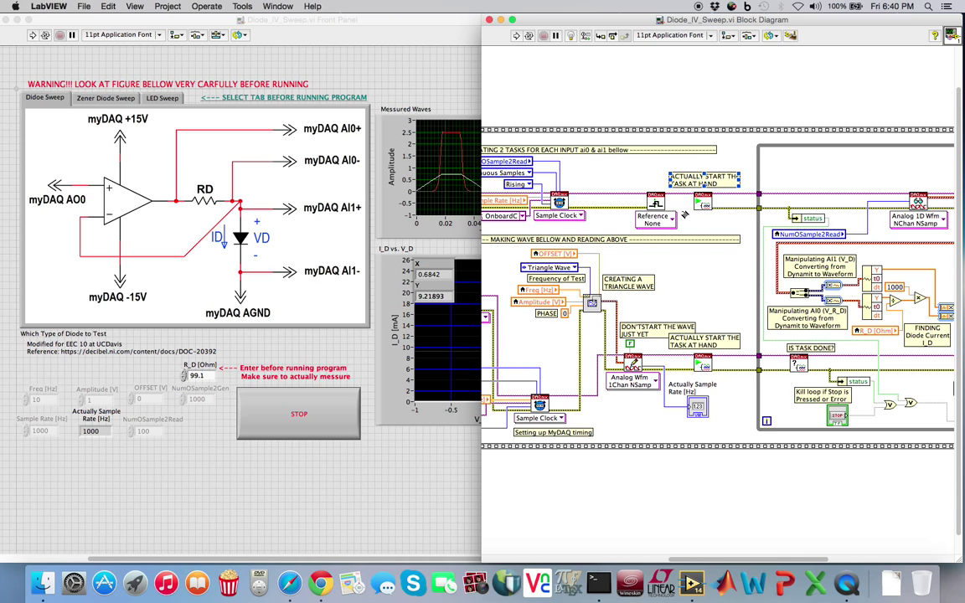
click(684, 214)
Scroll the block diagram to the Build XY Graph section, then bring the front panel forward.
drag(742, 560, 803, 561)
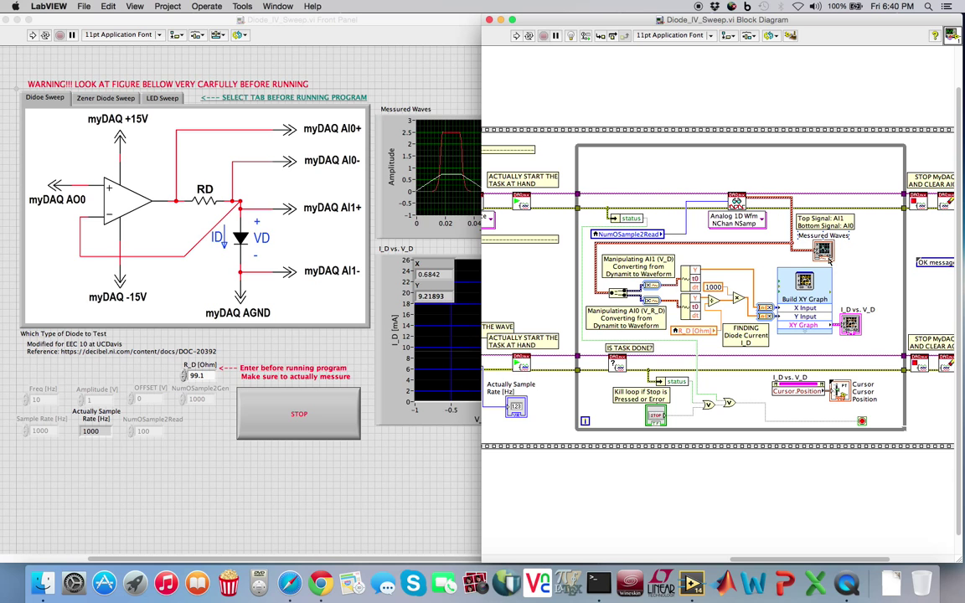
click(378, 19)
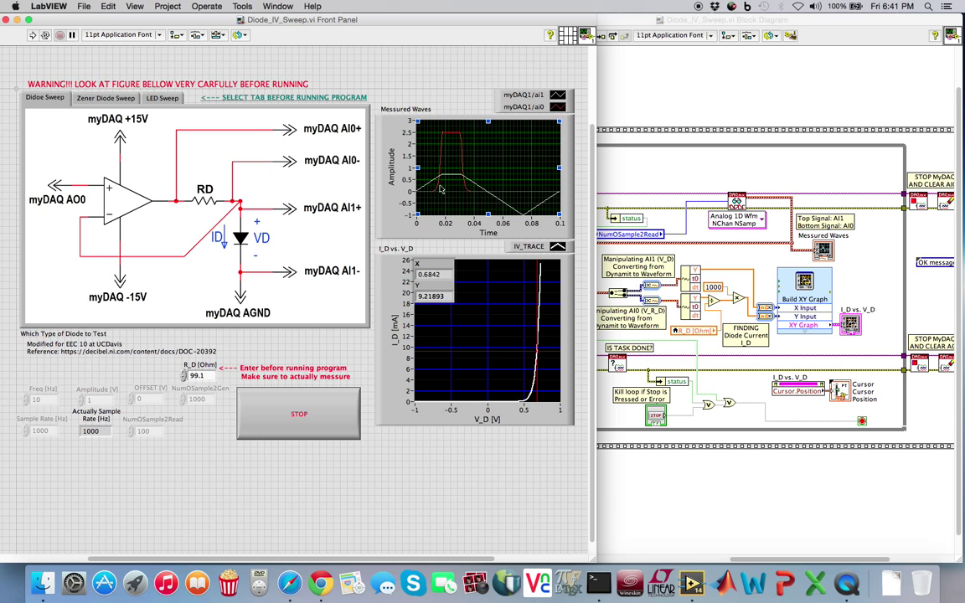
Point out the circuit diagram tab control and the Messured Waves graph on the front panel.
click(202, 211)
click(456, 160)
click(230, 216)
On the block diagram, inspect the AI1 (V_D) conversion code and Cursor Position node, then scroll left.
click(684, 478)
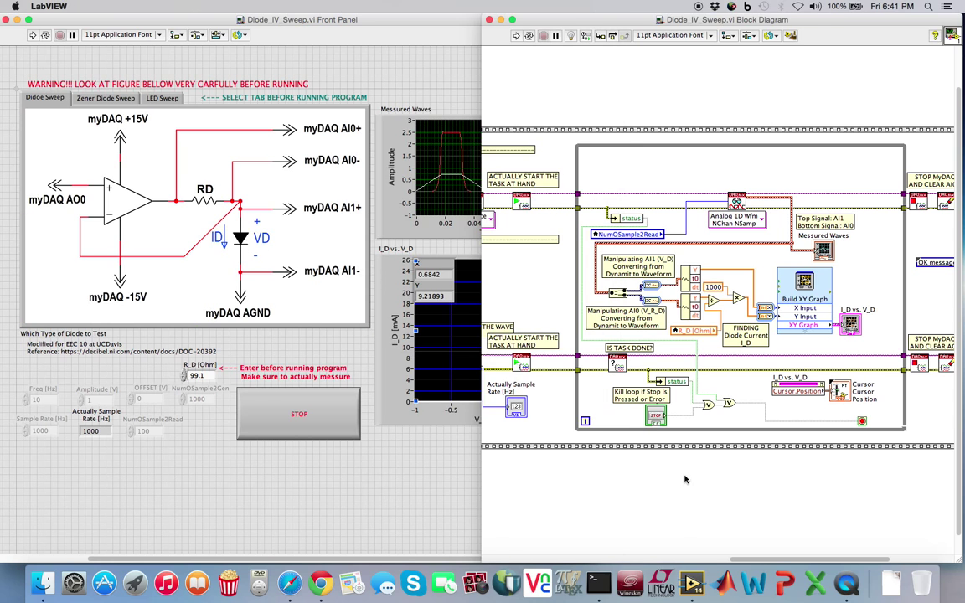
click(666, 266)
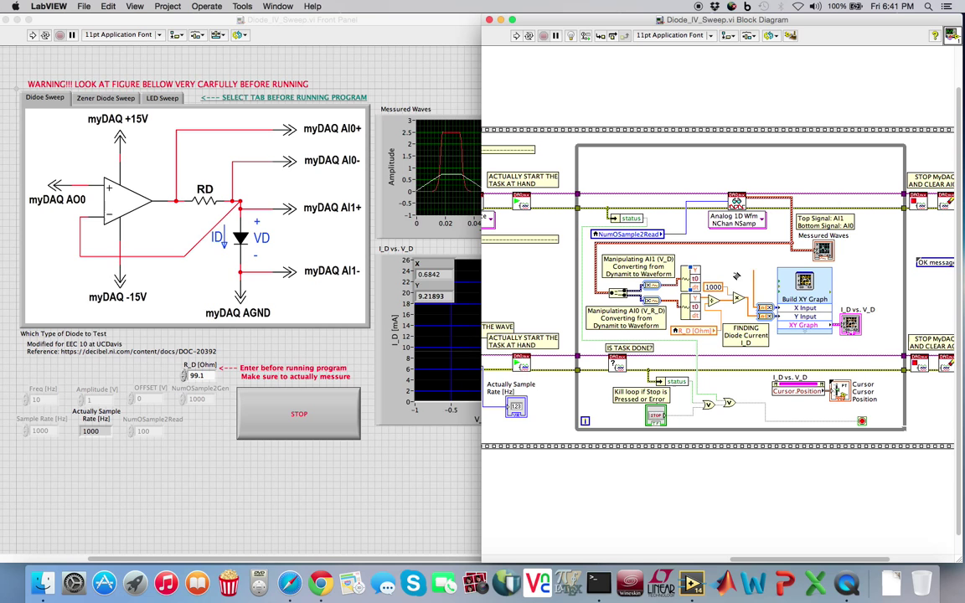
click(659, 285)
click(840, 392)
click(840, 513)
drag(788, 559, 818, 558)
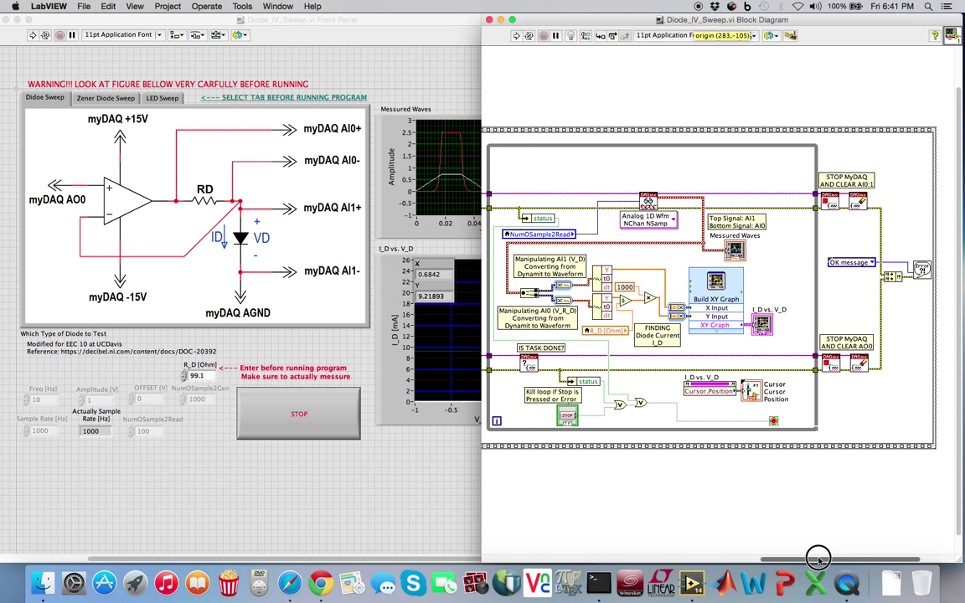
drag(818, 559, 659, 559)
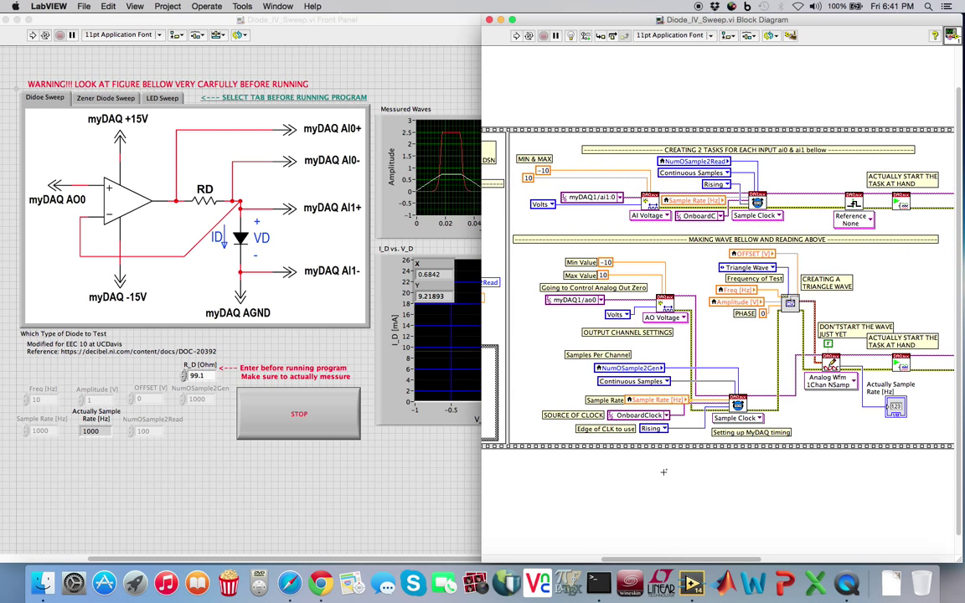
Close the block diagram, point out the circuit picture and red warning, then run the diode sweep.
click(441, 17)
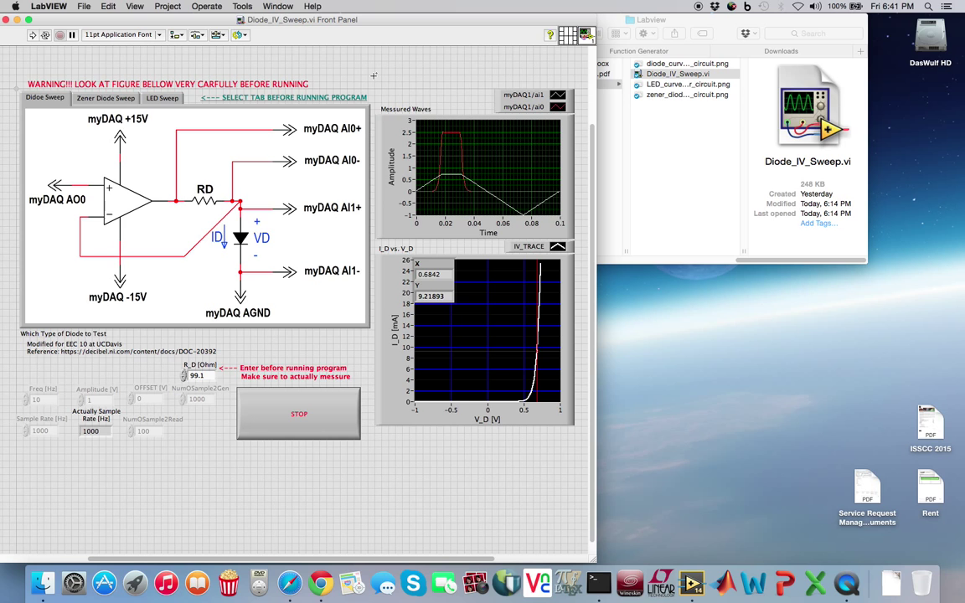
click(297, 129)
click(43, 82)
click(77, 164)
click(33, 34)
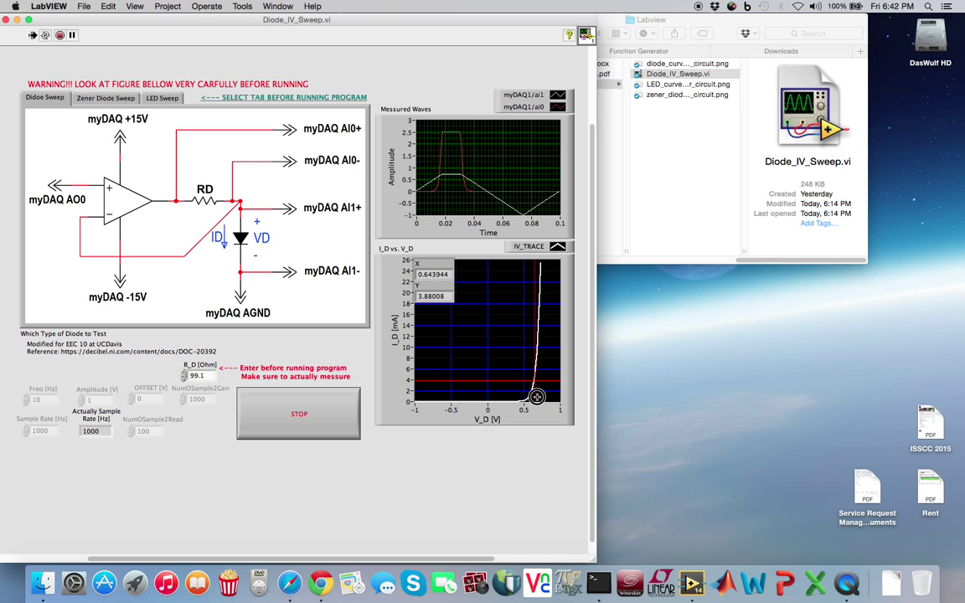
Drag the I_D vs V_D cursor along the diode curve to X 0.68388, Y 9.17057.
drag(536, 396, 540, 396)
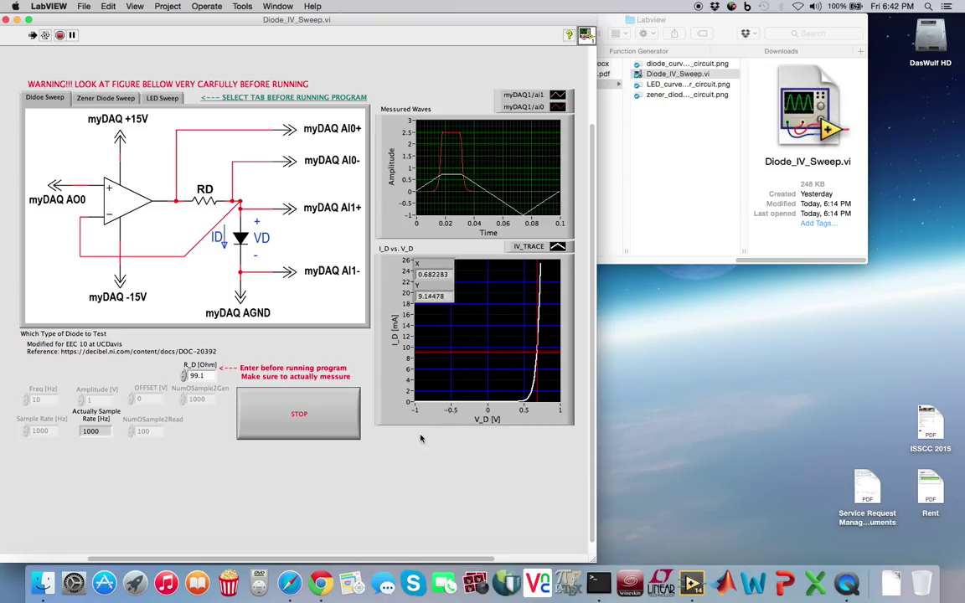
Stop the running diode sweep and select the Zener Diode Sweep tab.
click(117, 99)
click(53, 100)
click(88, 98)
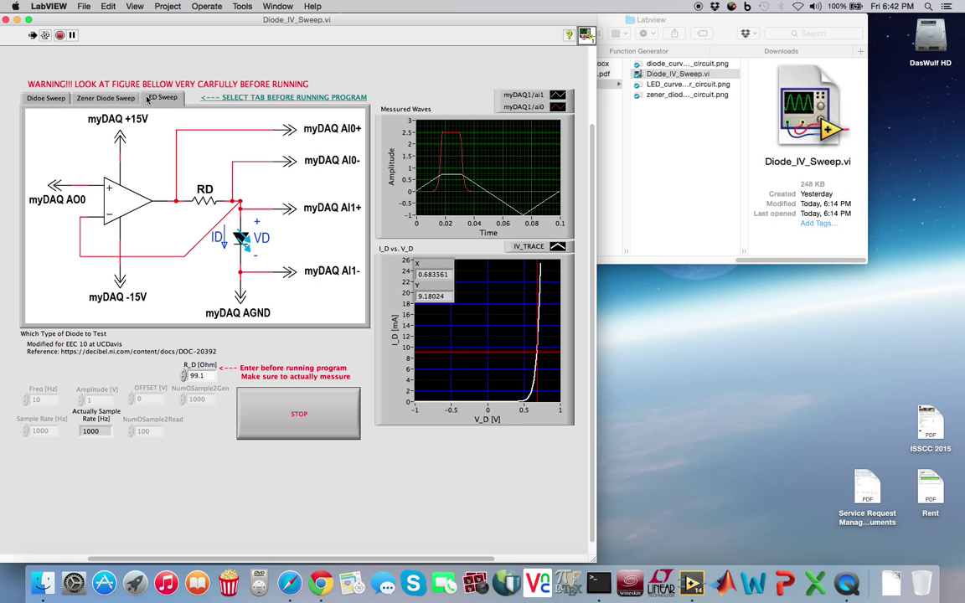
click(53, 98)
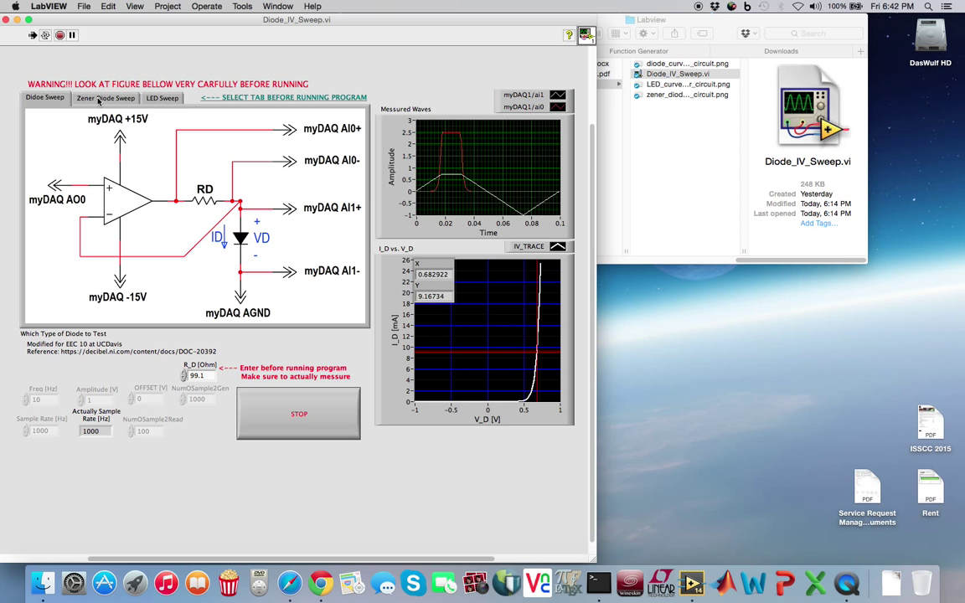
click(298, 413)
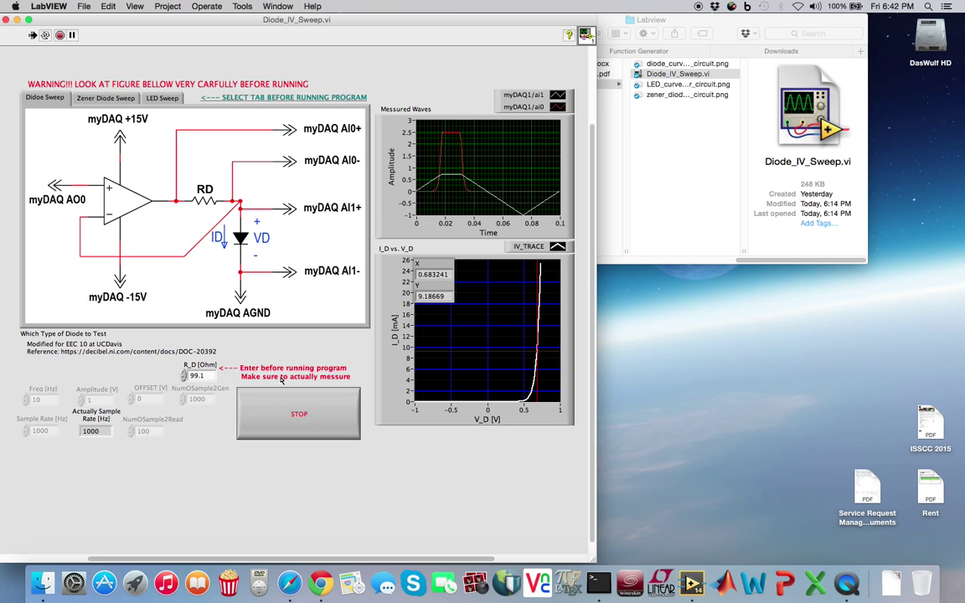
click(106, 98)
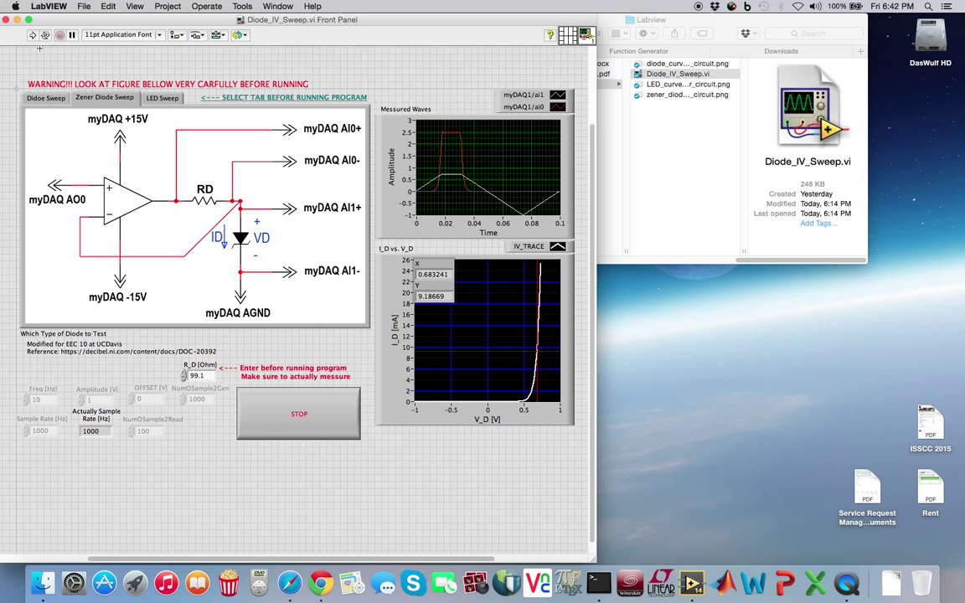
Run the Zener sweep and move the cursor from the forward knee to breakdown near -5.38 V.
click(105, 100)
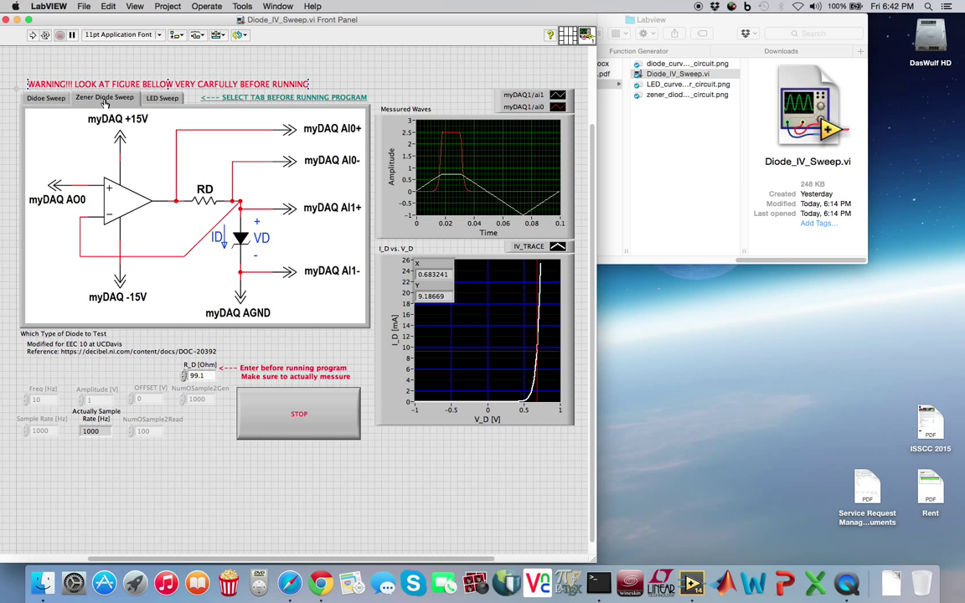
click(34, 35)
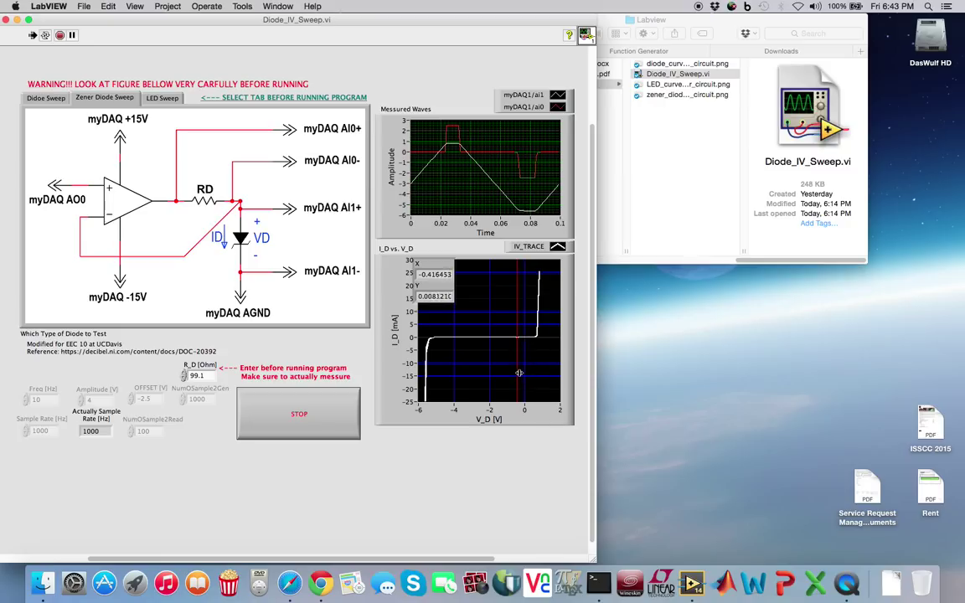
drag(517, 372, 538, 369)
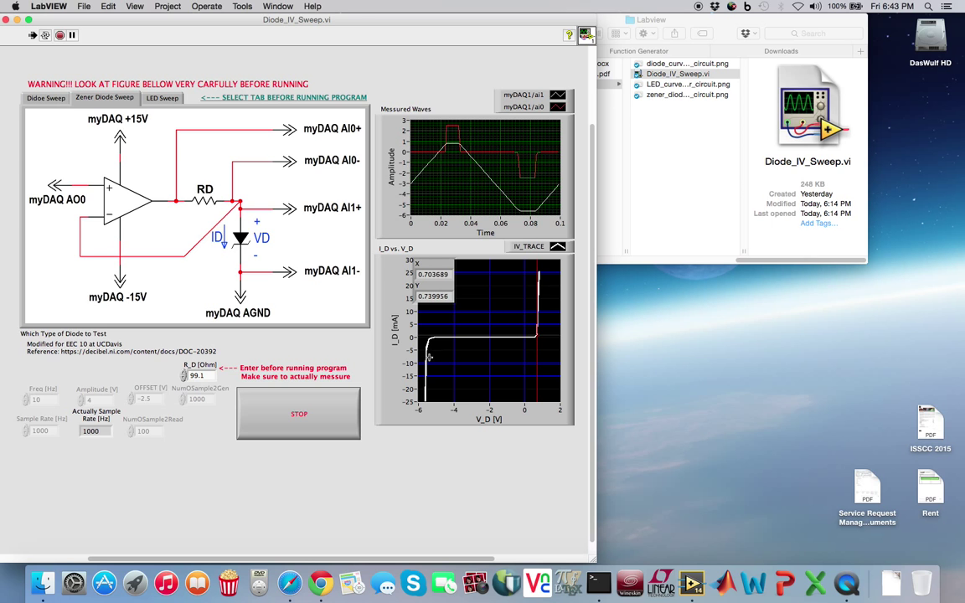
mouse_move(428, 357)
mouse_down()
mouse_move(455, 364)
mouse_move(428, 358)
mouse_up()
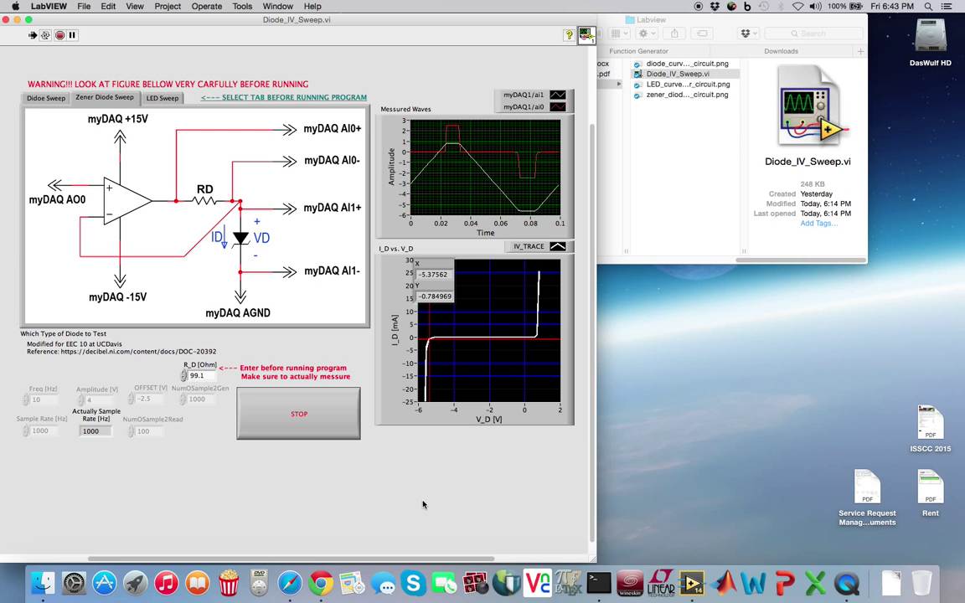
Stop the Zener run, run the LED Sweep, and read the cursor at X 1.74428, Y 0.517504.
click(300, 417)
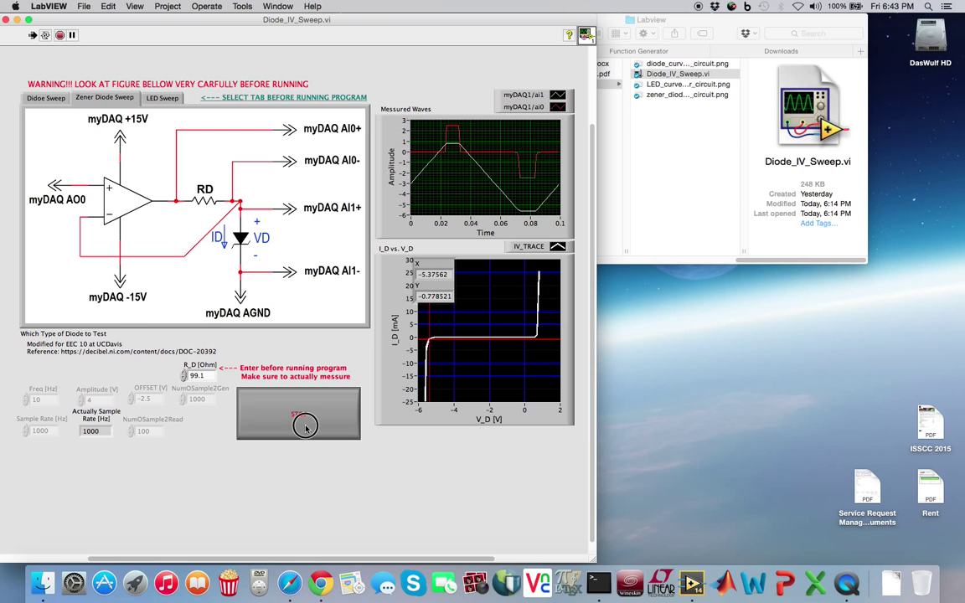
click(159, 101)
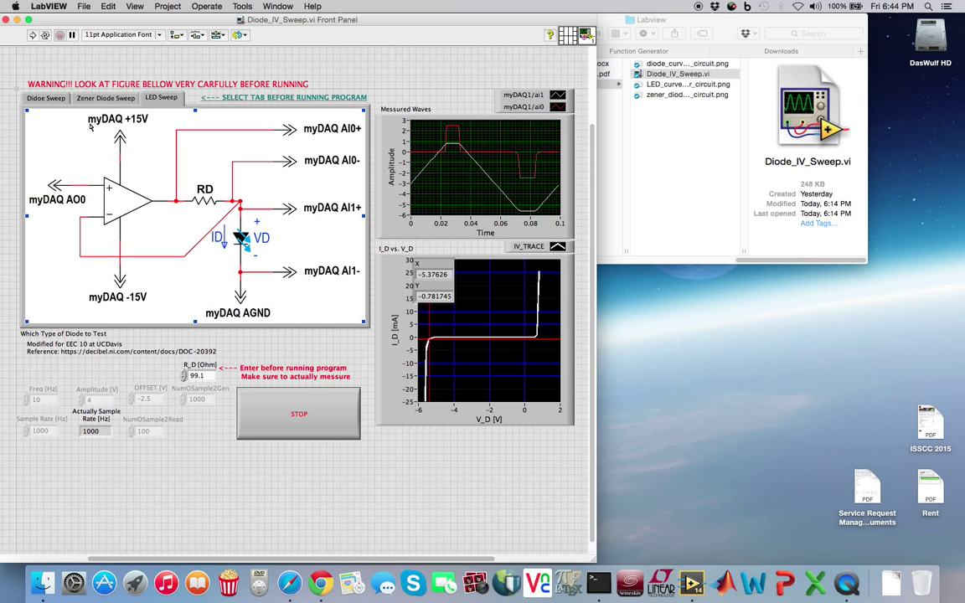
click(33, 38)
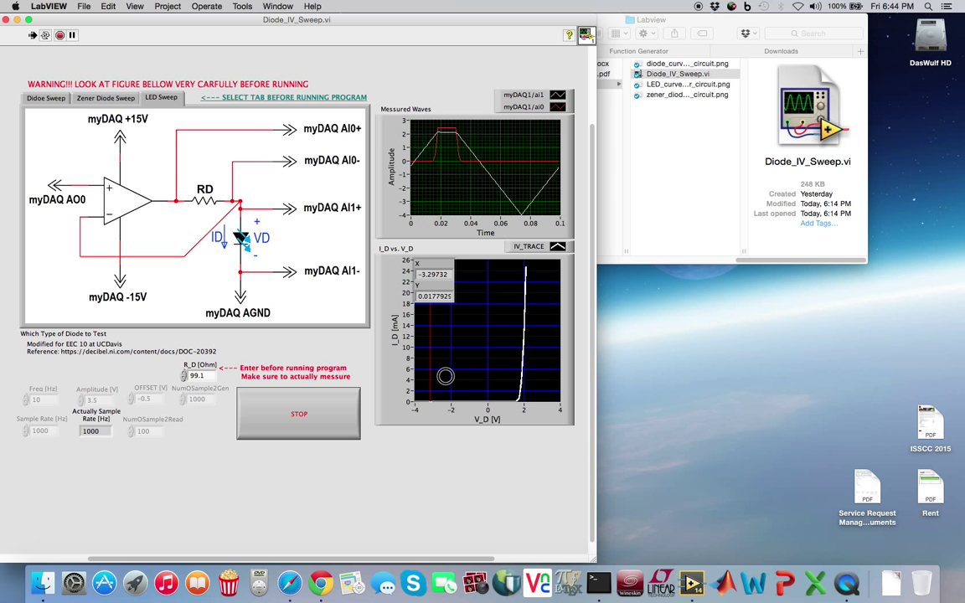
drag(419, 373, 521, 371)
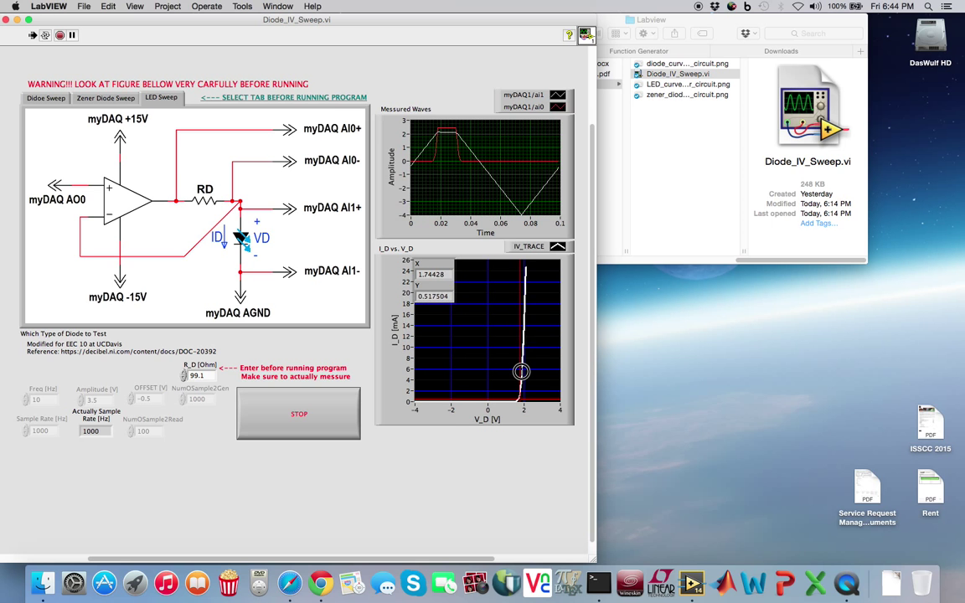